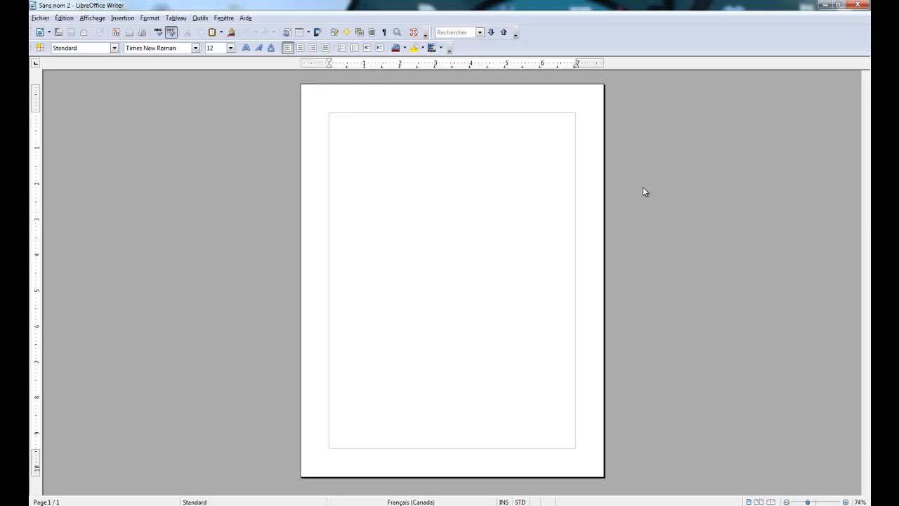
Enter three lines of title-page text: "Document de test", "Créé par" with the author's full name, and "Date : 2011-05-14"
text(Document de test)
key(Return)
text(Créé par Simon Lévesque)
key(Return)
text(Date : 2011-05-14)
Insert blank lines above "Document de test" to move the title block down toward the middle of the page
click(317, 113)
key(Return)
key(Return)
key(Return)
key(Return)
key(Return)
key(Return)
key(Return)
key(Return)
key(Return)
key(Return)
key(Return)
key(Return)
key(Return)
key(Return)
key(Return)
key(Return)
key(Return)
key(Return)
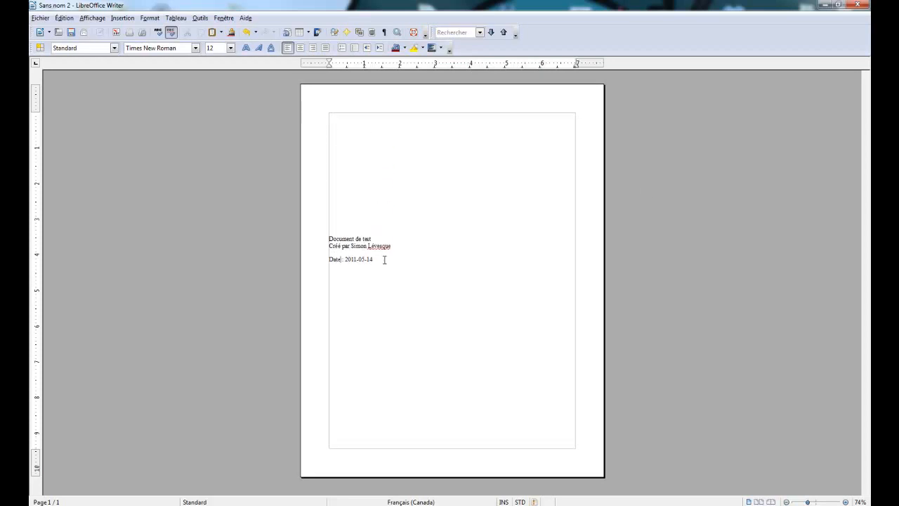
Centre the title, author and date lines, and make the title "Document de test" bold
drag(385, 259, 315, 237)
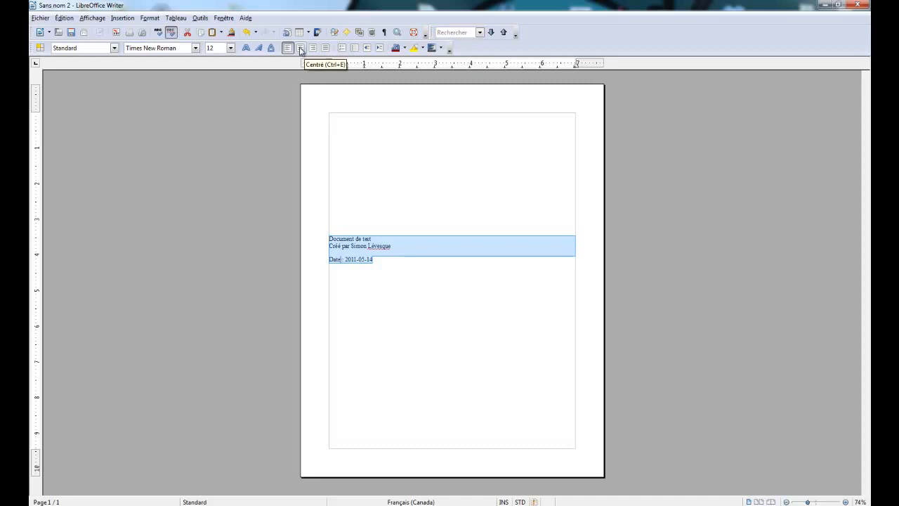
click(300, 47)
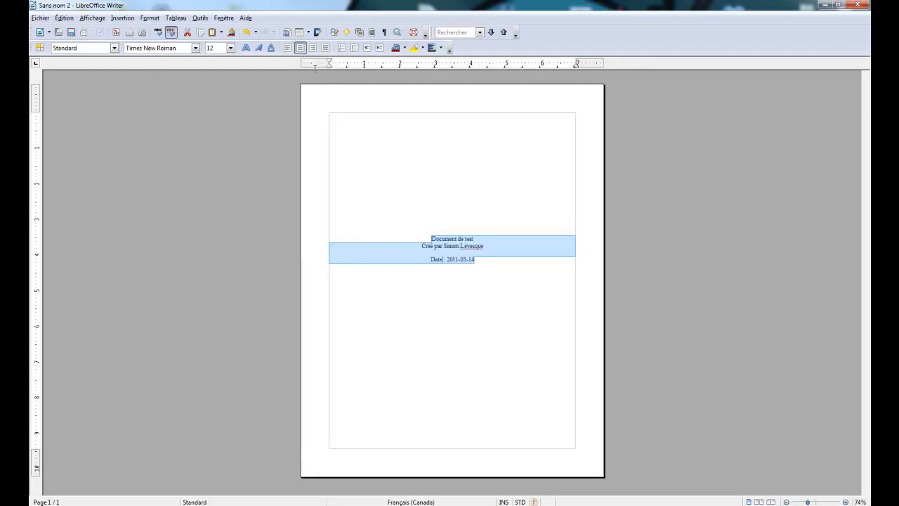
click(478, 240)
drag(493, 240, 427, 239)
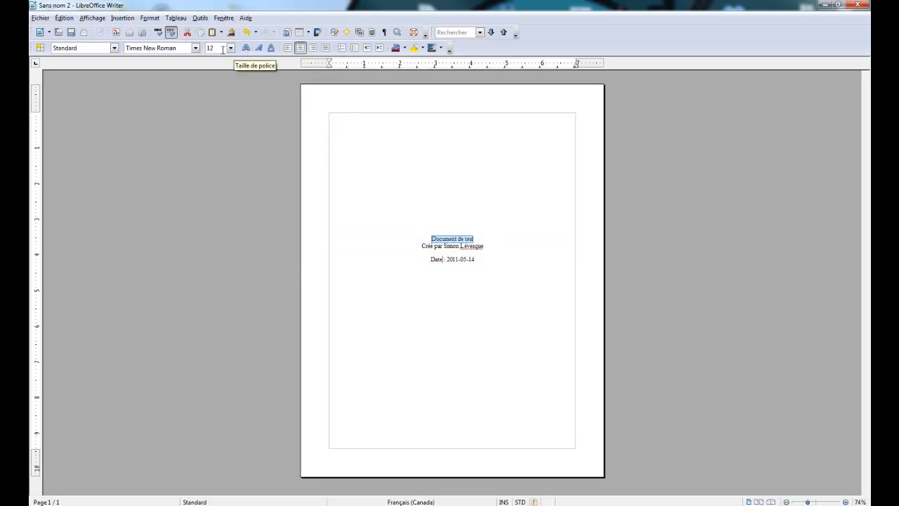
click(246, 49)
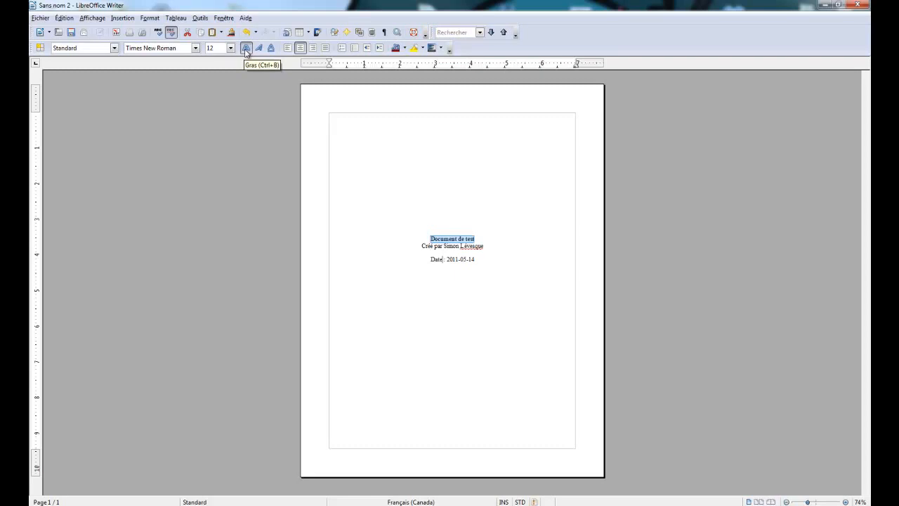
click(422, 238)
click(427, 238)
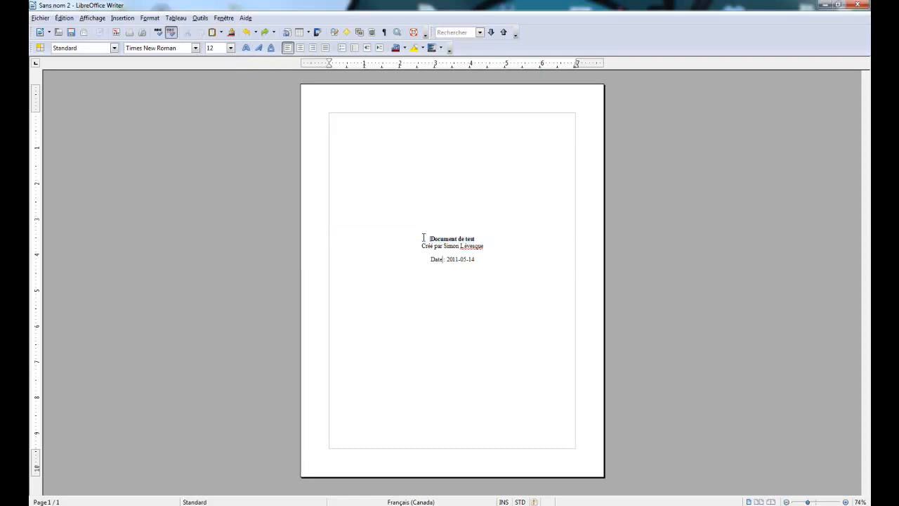
Set the font size of the title and author lines to 16
drag(491, 245, 433, 239)
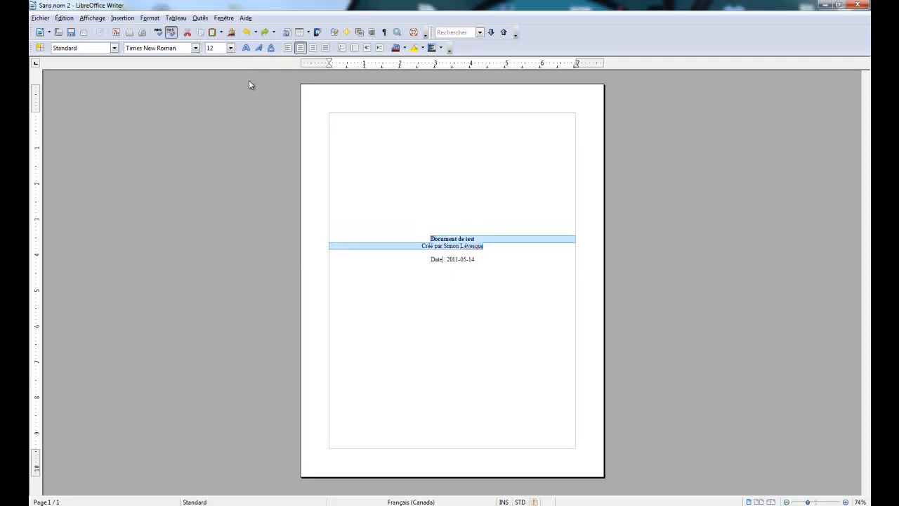
click(231, 48)
drag(232, 68, 231, 94)
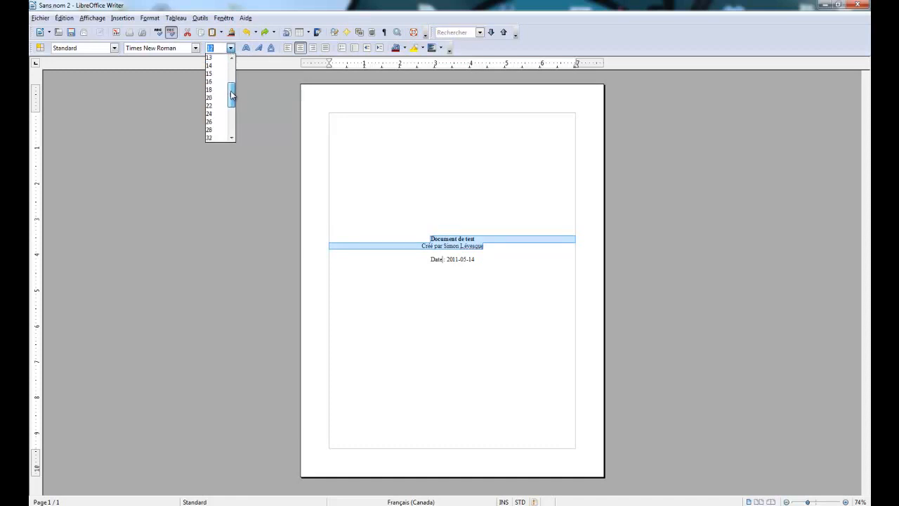
click(222, 82)
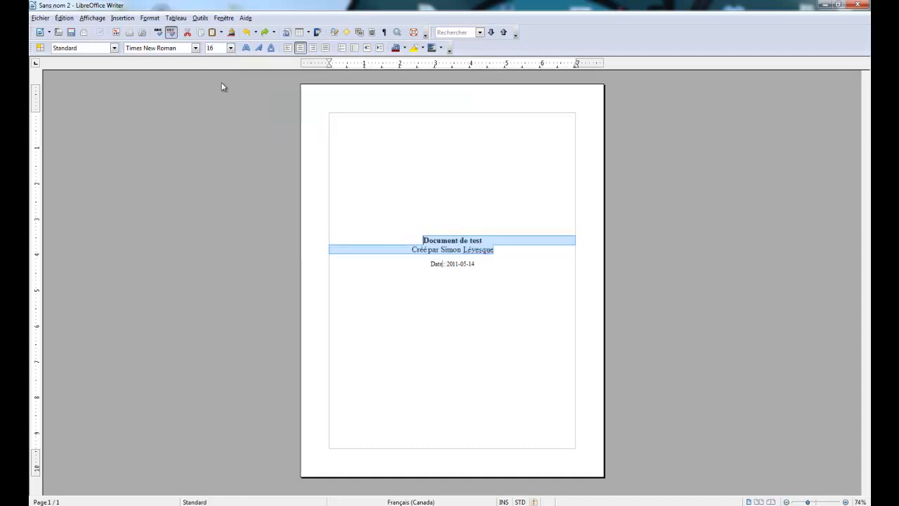
Insert blank lines between the author line and the date line to push the date further down the page
click(367, 268)
key(Return)
key(Return)
key(Return)
key(Return)
key(Return)
key(Return)
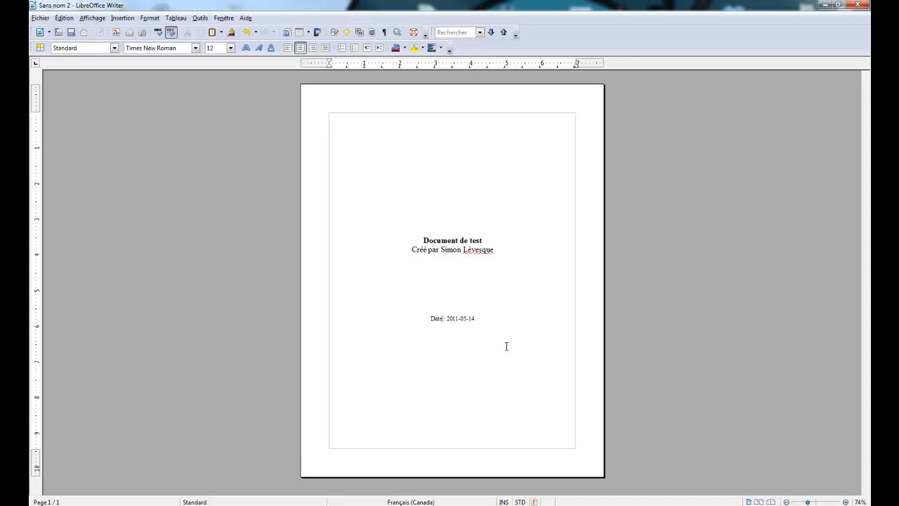
Insert a page break after the date line to start a second page
click(123, 18)
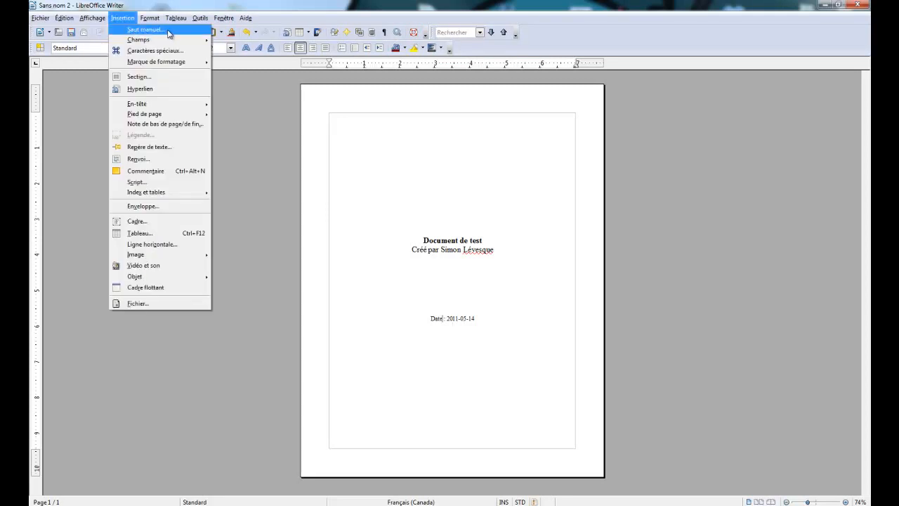
click(170, 33)
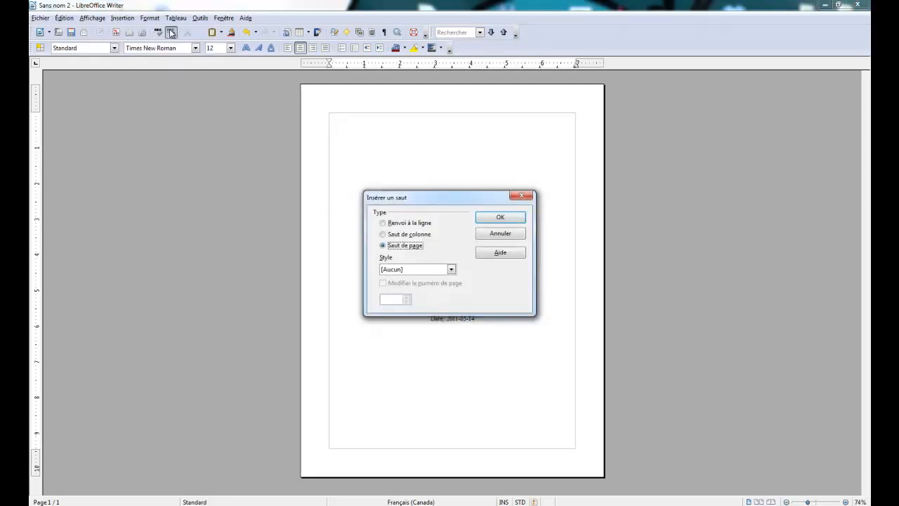
click(497, 219)
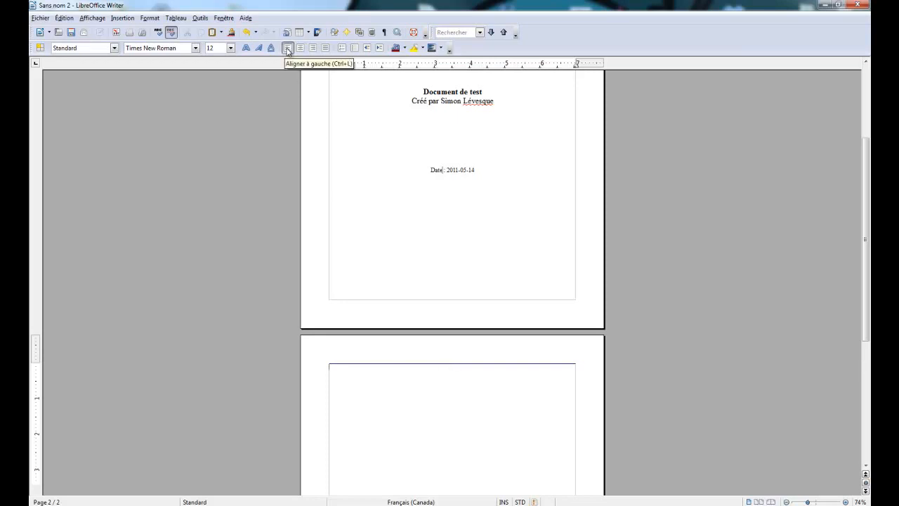
Left-align the empty paragraph on the second page and insert another page break to create a third page
scroll(259, 198, down, 2)
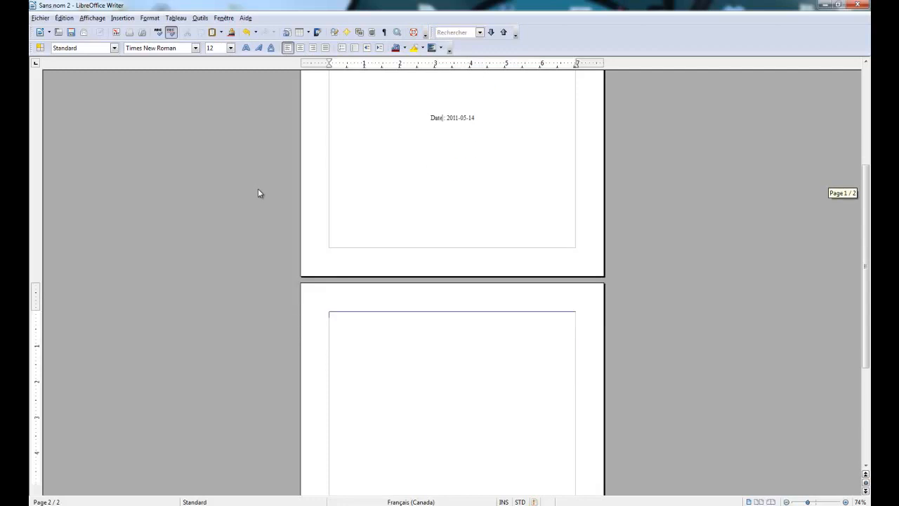
click(150, 18)
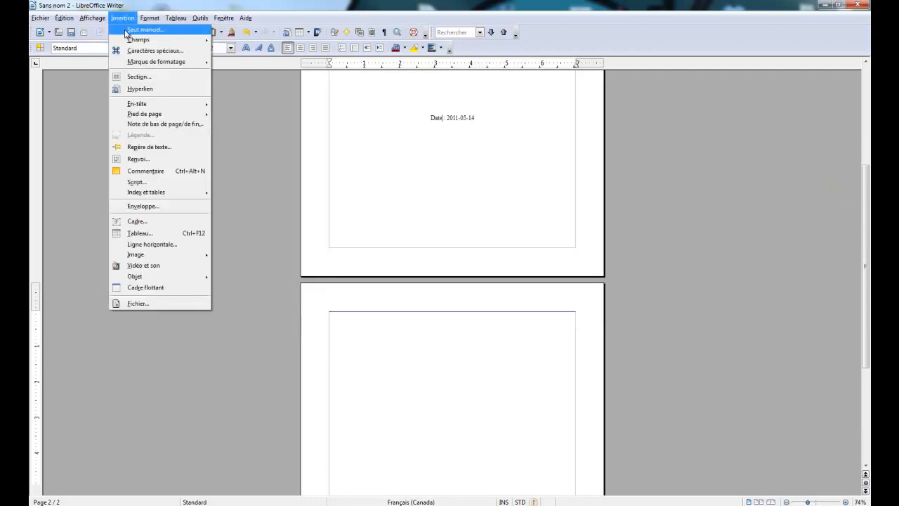
click(127, 31)
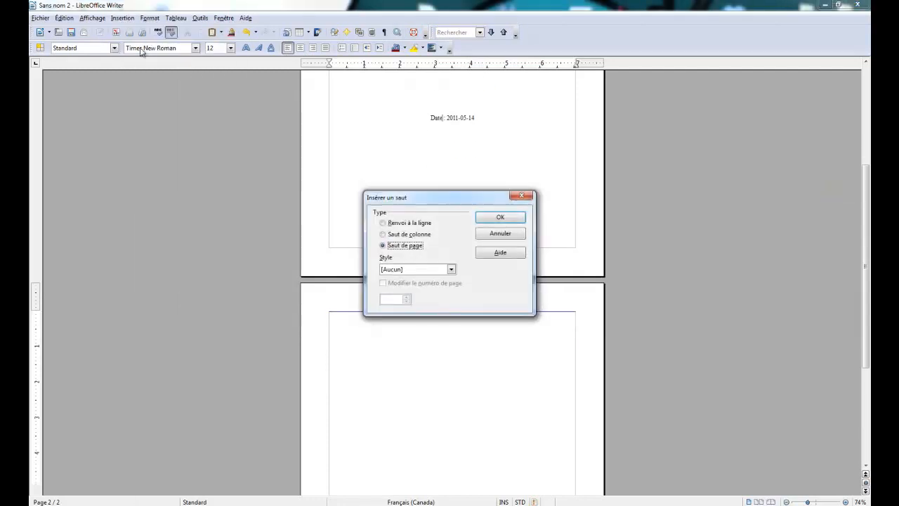
click(492, 218)
Insert a "Table des matières" index covering the entire document on the empty second page, keeping the default settings
scroll(505, 344, down, 4)
scroll(566, 347, up, 4)
scroll(567, 347, up, 10)
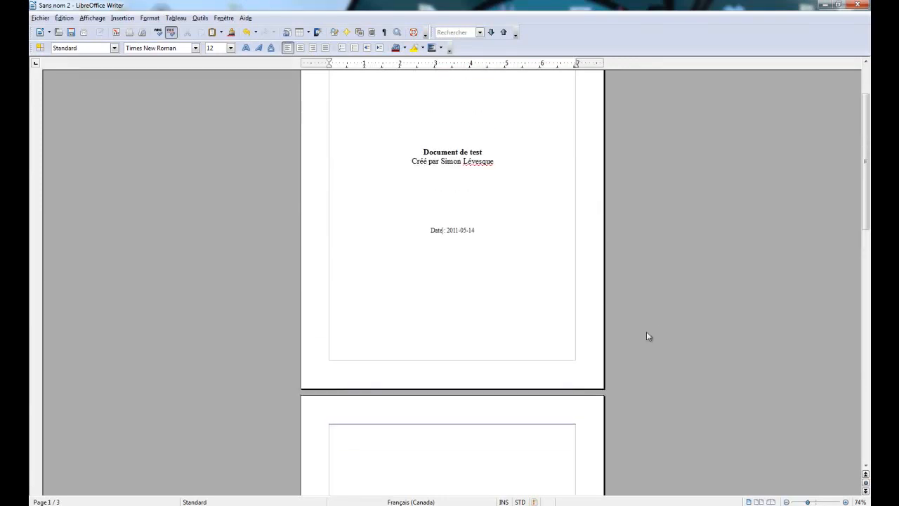
scroll(434, 316, down, 5)
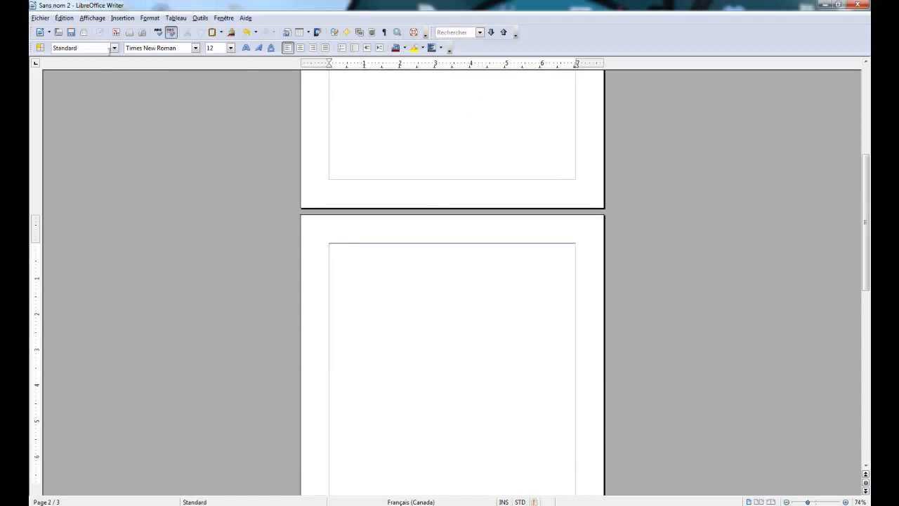
click(124, 19)
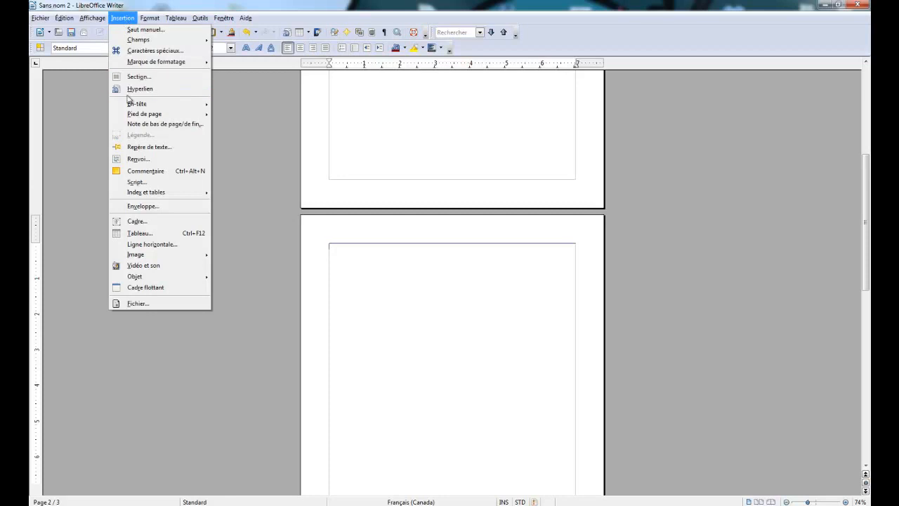
mouse_move(167, 193)
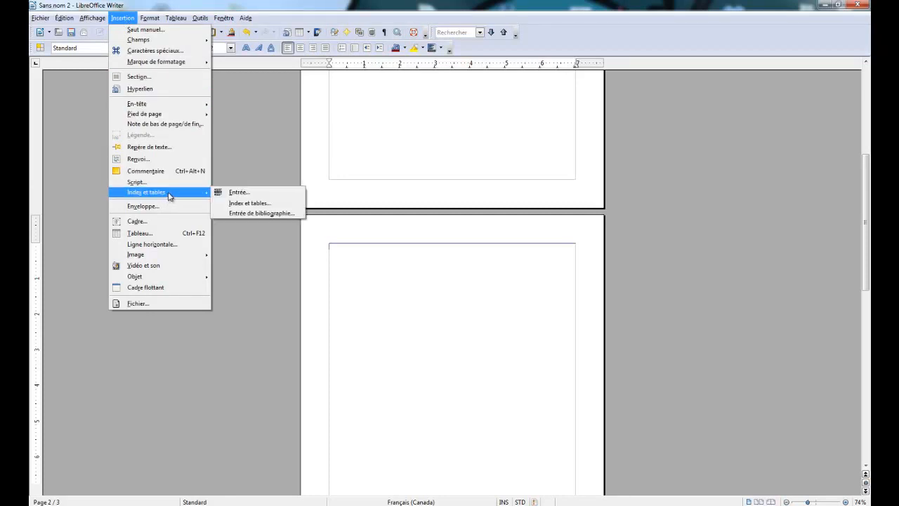
click(282, 204)
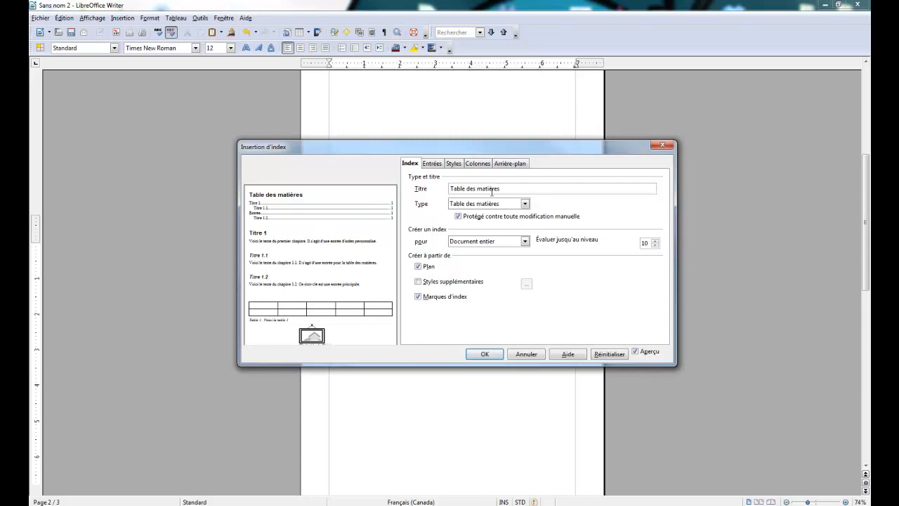
click(482, 355)
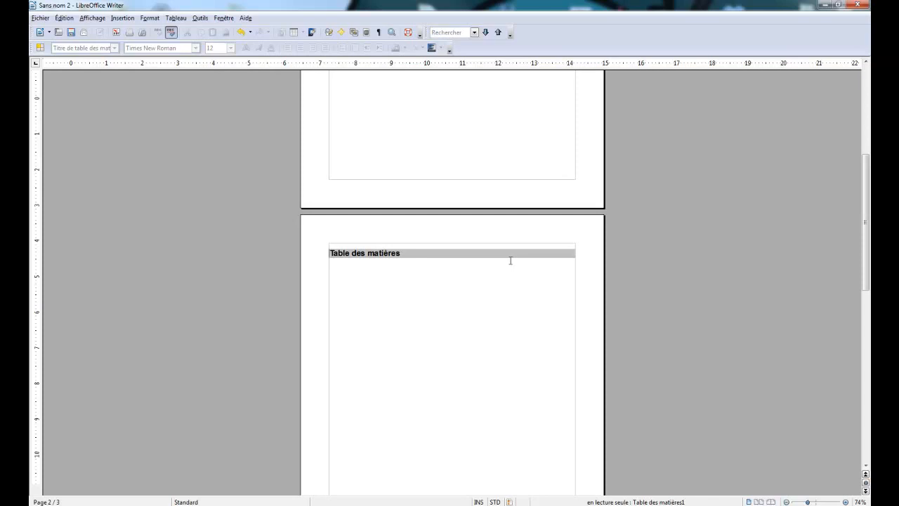
Check the title page and table of contents in the print preview and return to editing
click(143, 35)
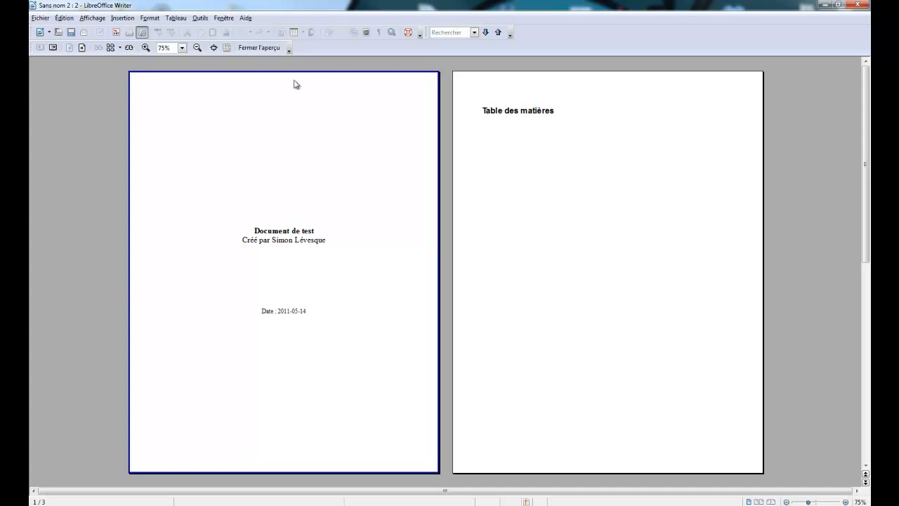
click(258, 49)
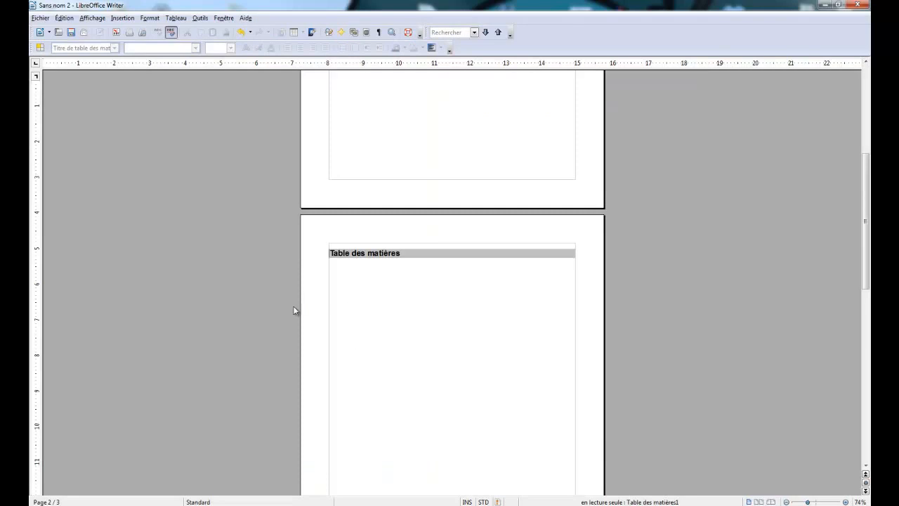
Enter four lines on the third page: "Ma première section", "Sous-section 1", "Sous-section 2" and "Ma seconde section"
scroll(299, 307, down, 8)
click(381, 311)
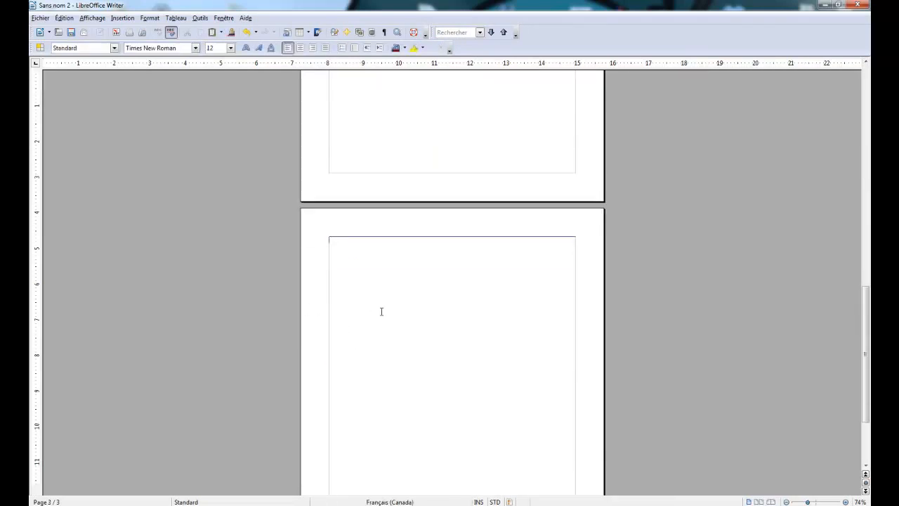
text(Ma)
text( première )
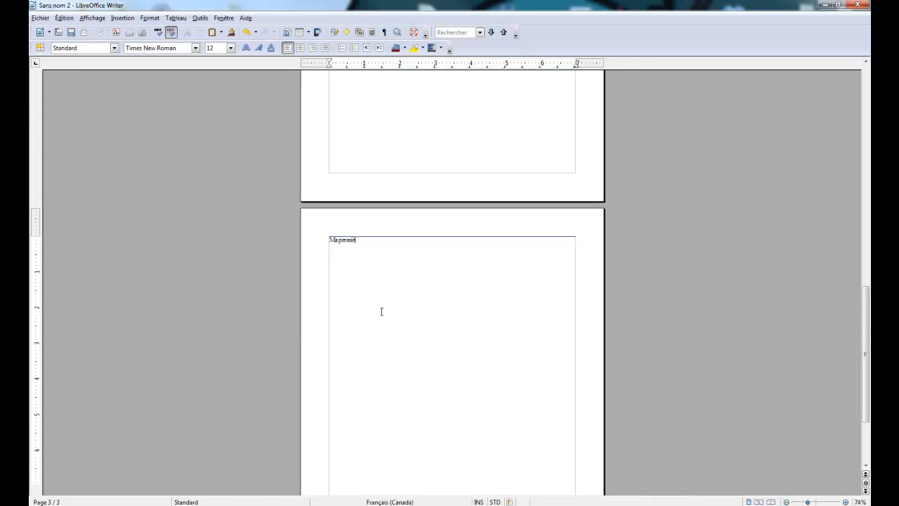
text(section)
key(Return)
text(Sous-section 1 )
text(Sou)
key(Return)
text(2)
key(Return)
text(Ma seconde )
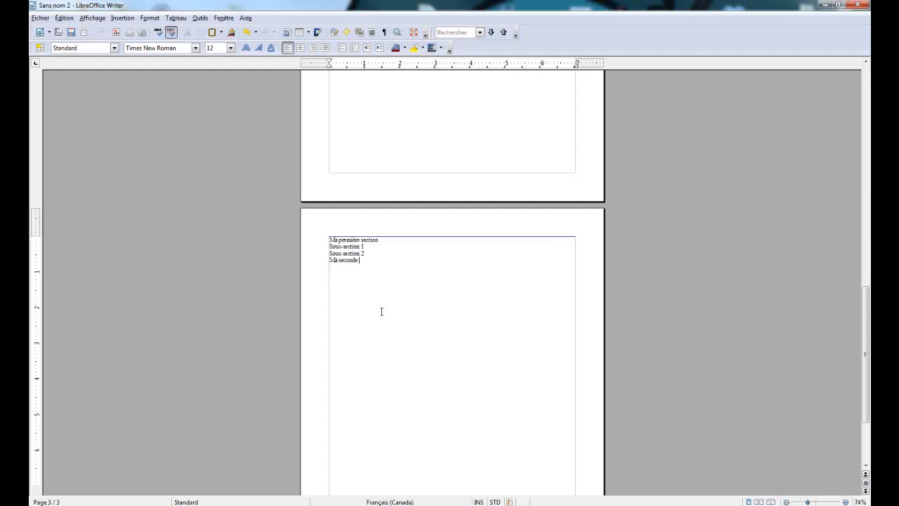
text(section)
Apply the Titre 1 paragraph style to "Ma première section" and "Ma seconde section"
click(348, 240)
click(114, 49)
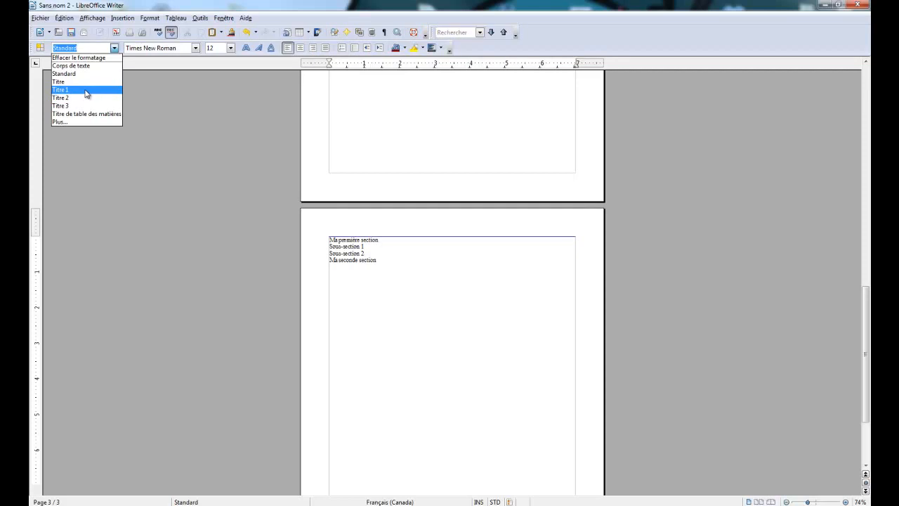
click(85, 91)
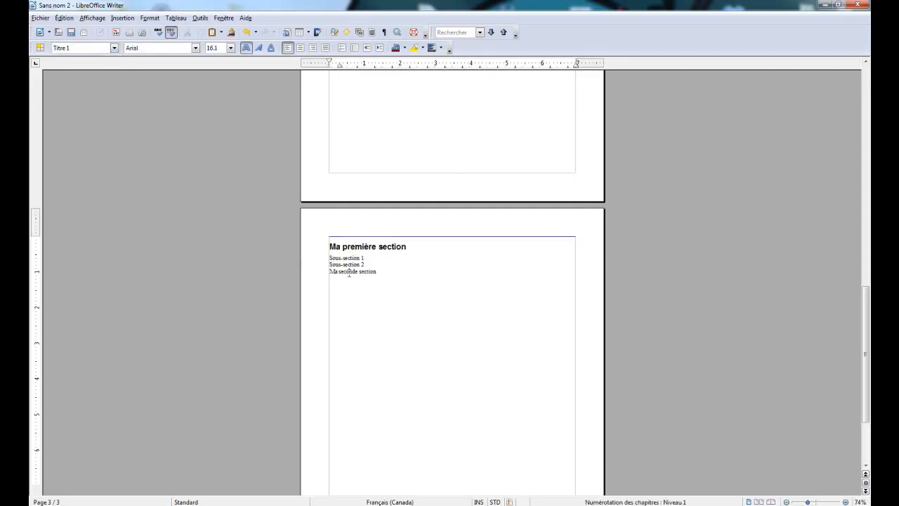
click(114, 47)
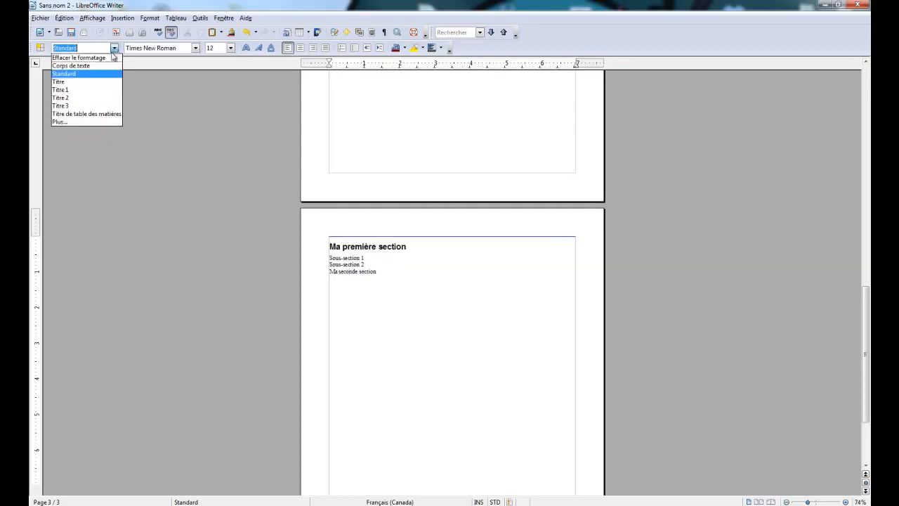
click(92, 91)
Apply the Titre 2 paragraph style to "Sous-section 1" and "Sous-section 2"
drag(341, 265, 339, 258)
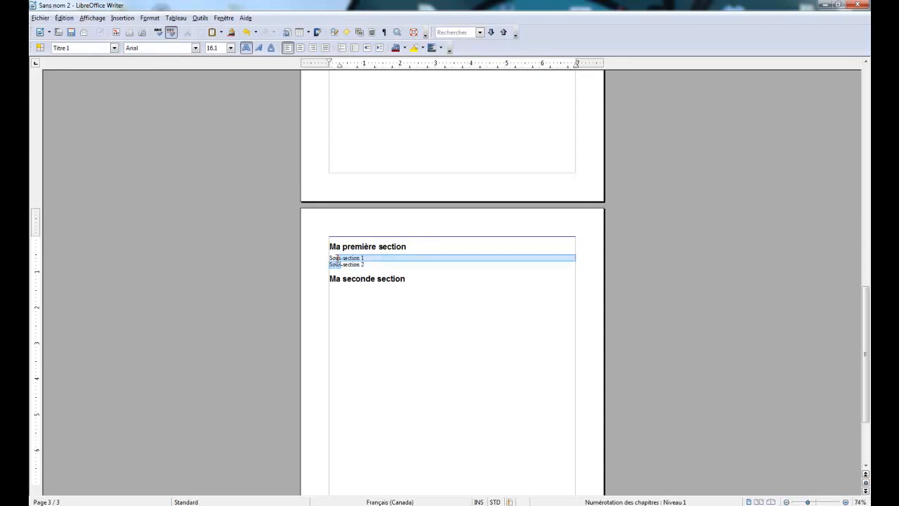
click(114, 48)
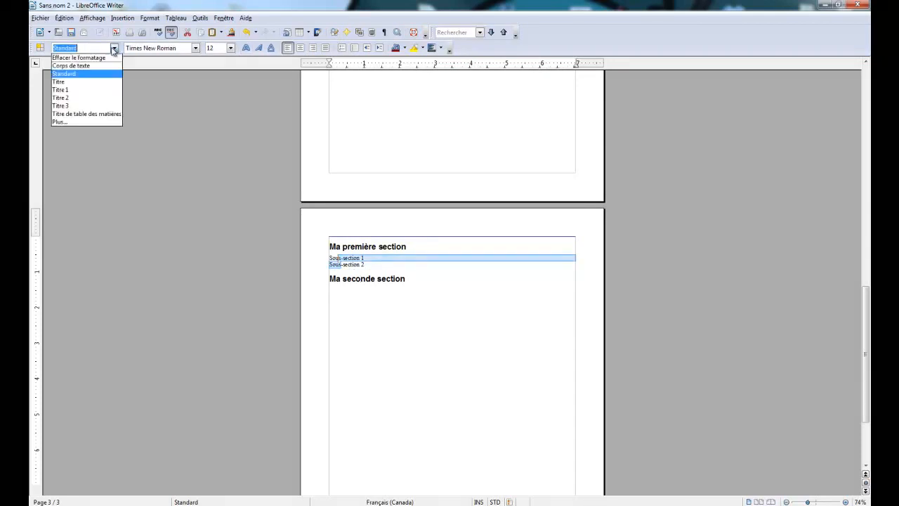
click(91, 99)
click(405, 247)
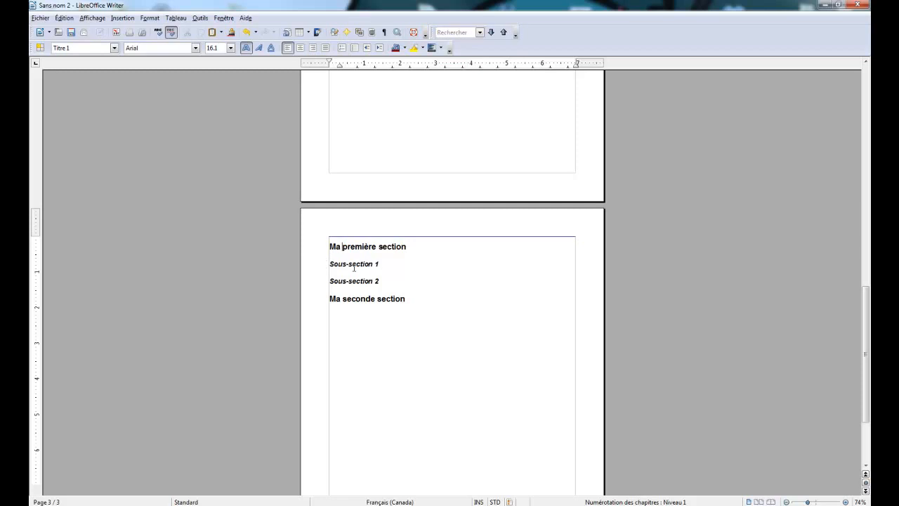
Update the table of contents on the second page so it picks up the styled headings
scroll(391, 271, up, 5)
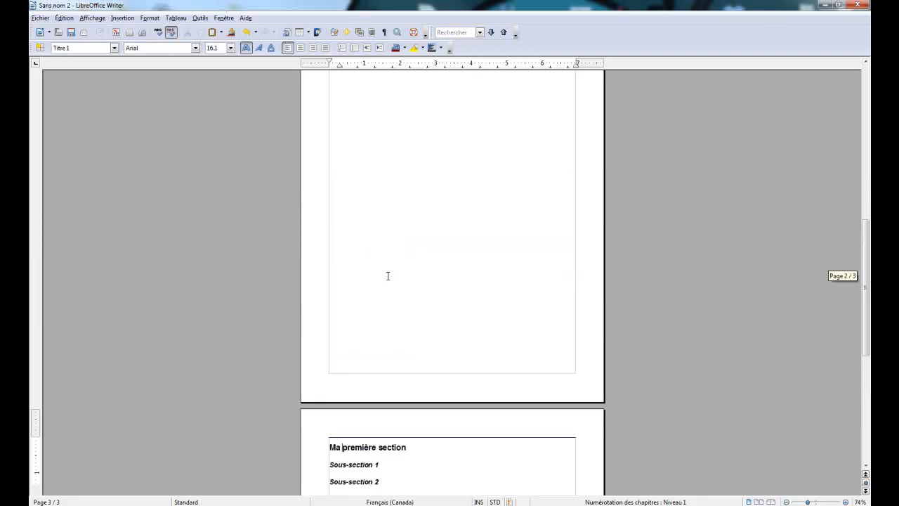
scroll(388, 276, up, 4)
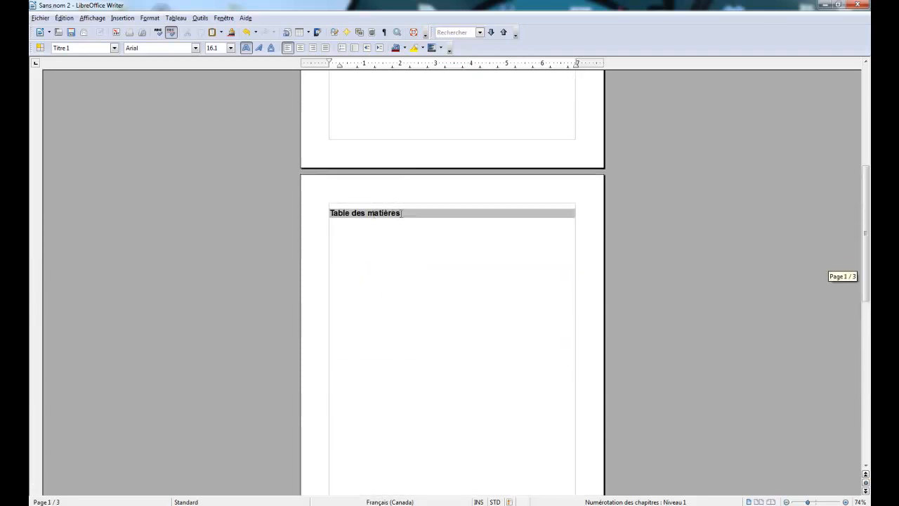
right_click(397, 214)
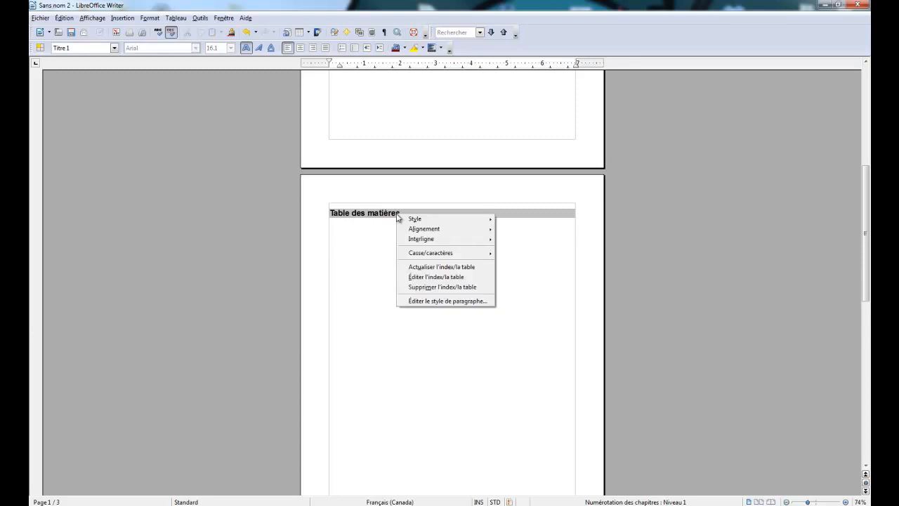
click(406, 269)
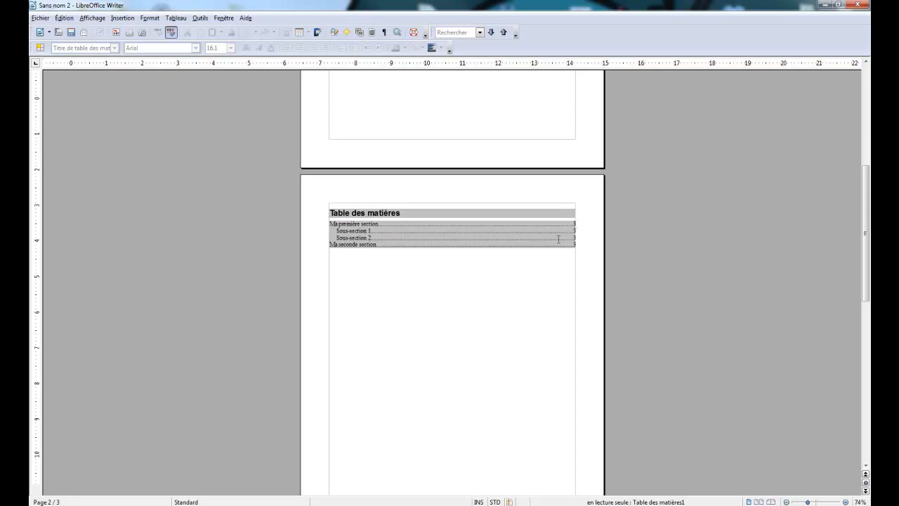
Insert the two-paragraph Lorem ipsum filler text beneath "Sous-section 1", "Sous-section 2" and "Ma seconde section"
scroll(559, 238, down, 10)
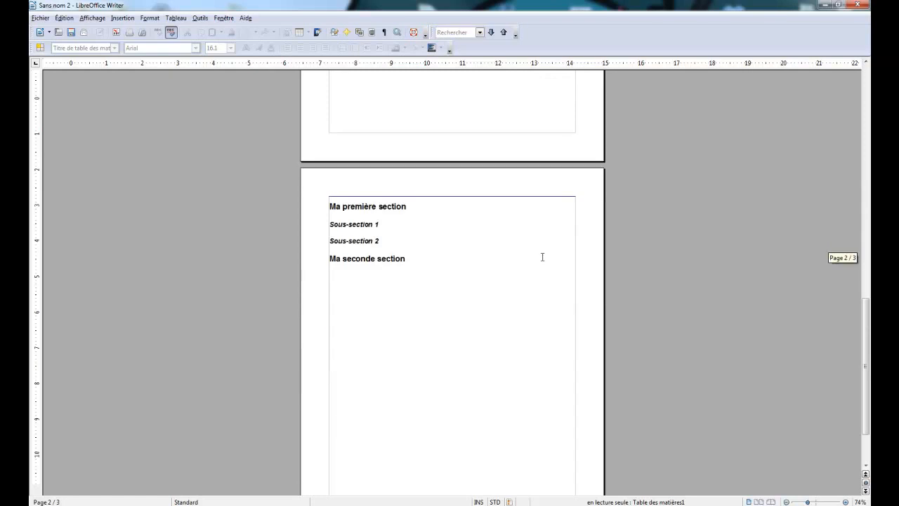
click(393, 225)
key(Return)
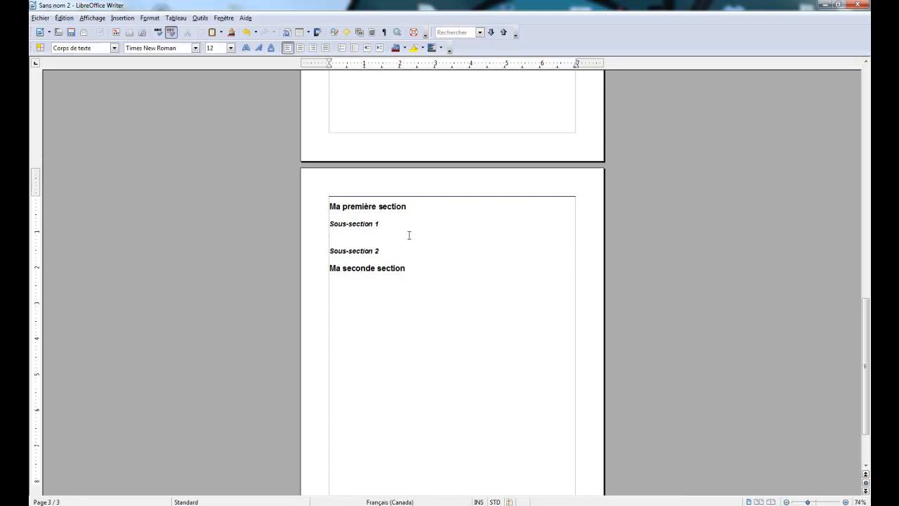
key(ctrl+v)
click(398, 352)
key(Return)
text(Lorem ipsum dolor sit amet, consectetur adipiscing elit. Phasellus eu arcu sed dolor dignissim tempus quis vel mauris. Vivamus non nunc dolor, ac viverra mauris. Phasellus feugiat, leo nec convallis eleifend, erat quam lacinia mauris, vel ultricies velit est sit amet nisl. Suspendisse orci arcu, blandit a scelerisque et, aliquam at neque. Nulla facilisi. Mauris placerat neque vitae massa rhoncus vulputate. Proin vitae odio quam, ac imperdiet sem. Sed vitae nisi augue. Vivamus non ipsum quis tellus pharetra cursus. Donec tincidunt, tortor id imperdiet commodo, metus arcu scelerisque ipsum, quis commodo nunc massa id augue. Nam et dui dolor, ut pharetra magna. Pellentesque habitant morbi tristique senectus et netus et malesuada fames ac turpis egestas. Mauris eu sem enim, ut lacinia neque.  Quisque semper eros a odio placerat varius. Morbi sodales eleifend orci, sed dictum erat tempus vitae. Duis volutpat tincidunt dui nec aliquet. Proin ut fermentum tellus. Donec id nisl magna, in vulputate nisl. Vivamus cursus gravida dolor eget rutrum. Praesent pellentesque, eros mollis congue gravida, risus ante consectetur orci, id mollis leo leo nec lacus. Praesent congue velit eget nunc dictum facilisis. Nunc in egestas lorem. Class aptent taciti sociosqu ad litora torquent per conubia nostra, per inceptos himenaeos.)
scroll(422, 313, down, 2)
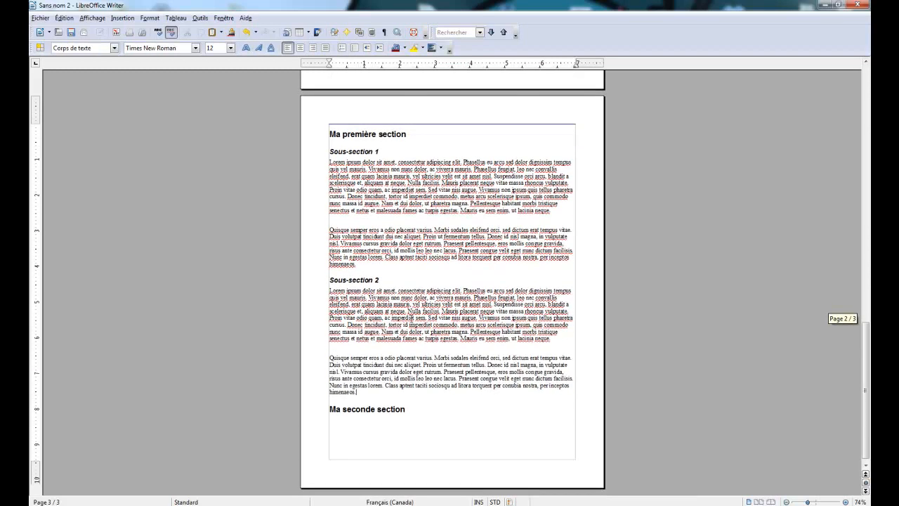
click(426, 421)
text(Lorem ipsum dolor sit amet, consectetur adipiscing elit. Phasellus eu arcu sed dolor dignissim tempus quis vel mauris. Vivamus non nunc dolor, ac viverra mauris. Phasellus feugiat, leo nec convallis eleifend, erat quam lacinia mauris, vel ultricies velit est sit amet nisl. Suspendisse orci arcu, blandit a scelerisque et, aliquam at neque. Nulla facilisi. Mauris placerat neque vitae massa rhoncus vulputate. Proin vitae odio quam, ac imperdiet sem. Sed vitae nisi augue. Vivamus non ipsum quis tellus pharetra cursus. Donec tincidunt, tortor id imperdiet commodo, metus arcu scelerisque ipsum, quis commodo nunc massa id augue. Nam et dui dolor, ut pharetra magna. Pellentesque habitant morbi tristique senectus et netus et malesuada fames ac turpis egestas. Mauris eu sem enim, ut lacinia neque.  Quisque semper eros a odio placerat varius. Morbi sodales eleifend orci, sed dictum erat tempus vitae. Duis volutpat tincidunt dui nec aliquet. Proin ut fermentum tellus. Donec id nisl magna, in vulputate nisl. Vivamus cursus gravida dolor eget rutrum. Praesent pellentesque, eros mollis congue gravida, risus ante consectetur orci, id mollis leo leo nec lacus. Praesent congue velit eget nunc dictum facilisis. Nunc in egestas lorem. Class aptent taciti sociosqu ad litora torquent per conubia nostra, per inceptos himenaeos.)
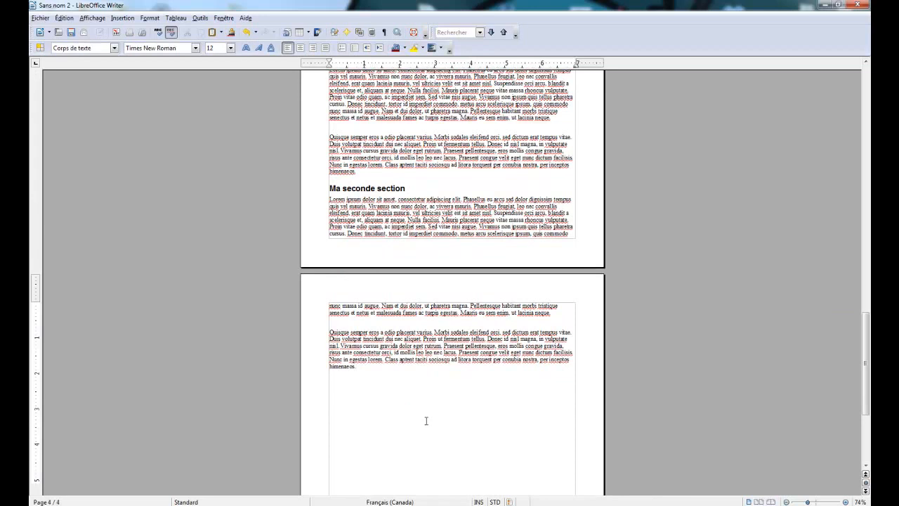
Insert a page break before the heading "Ma seconde section" so that it starts a new page
scroll(482, 362, up, 5)
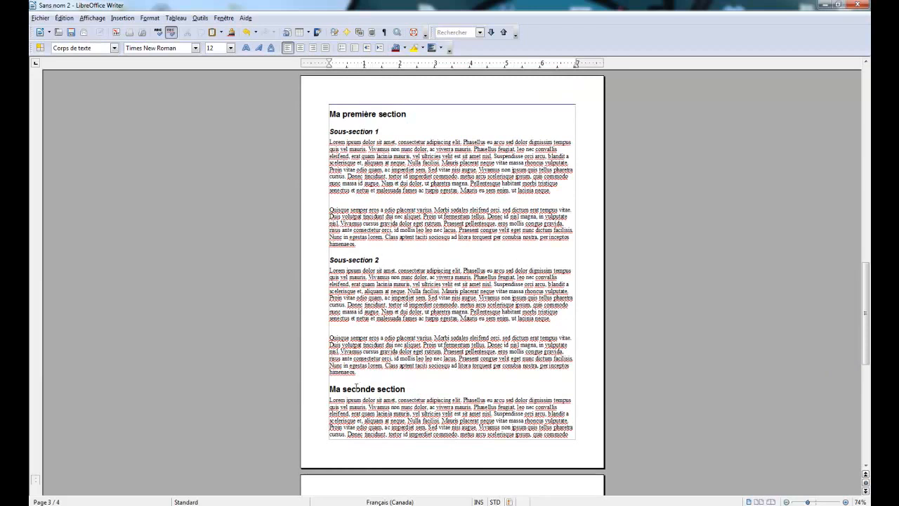
scroll(356, 388, down, 2)
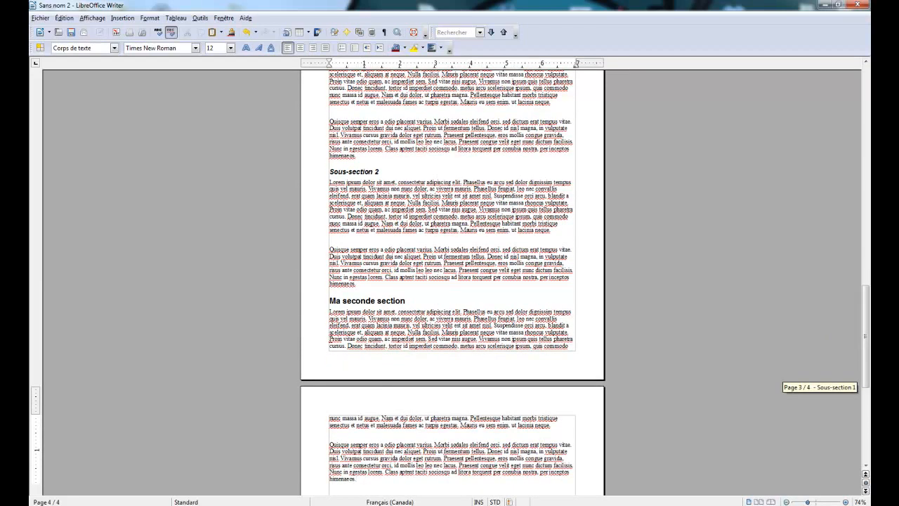
click(329, 302)
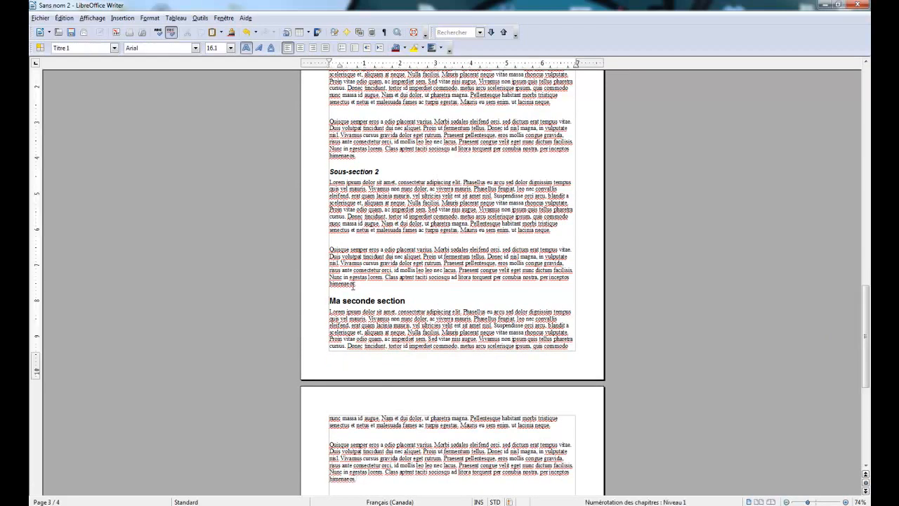
scroll(353, 290, down, 1)
key(ctrl+Return)
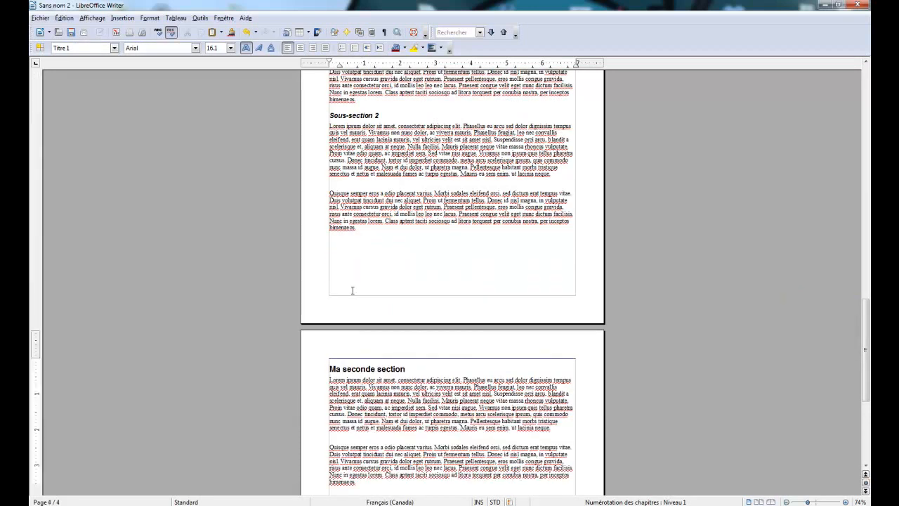
click(121, 18)
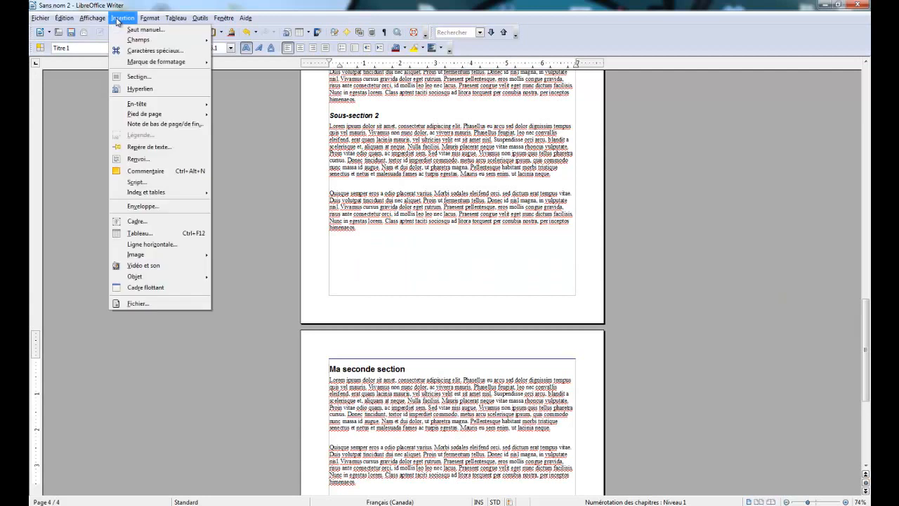
click(141, 5)
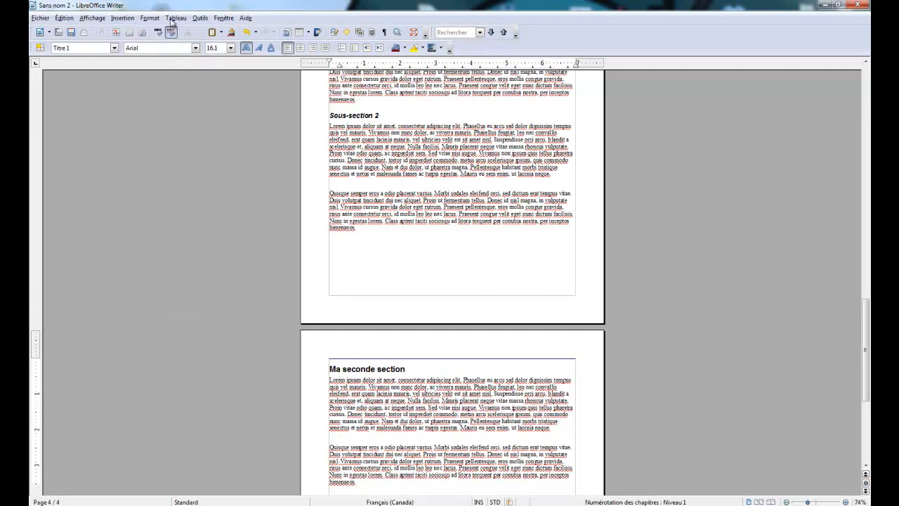
Update the table of contents to reflect the new page of "Ma seconde section"
scroll(598, 312, up, 6)
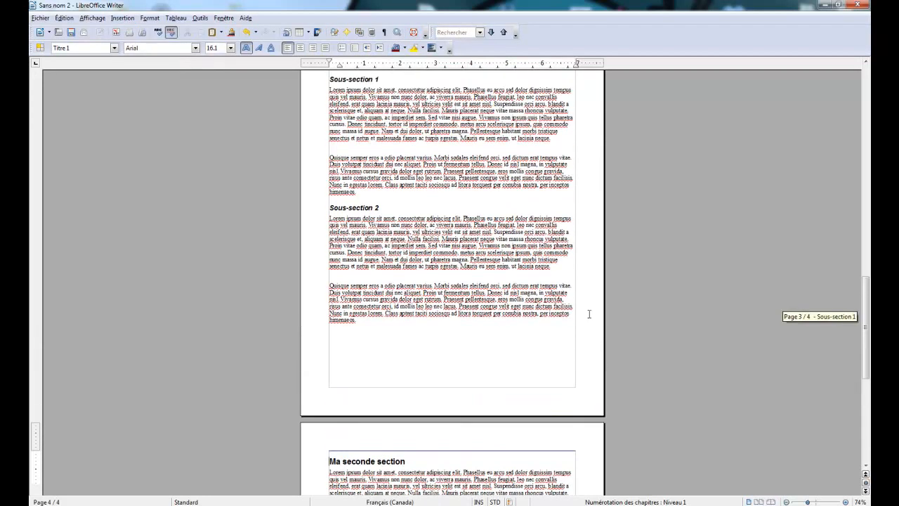
scroll(586, 313, up, 15)
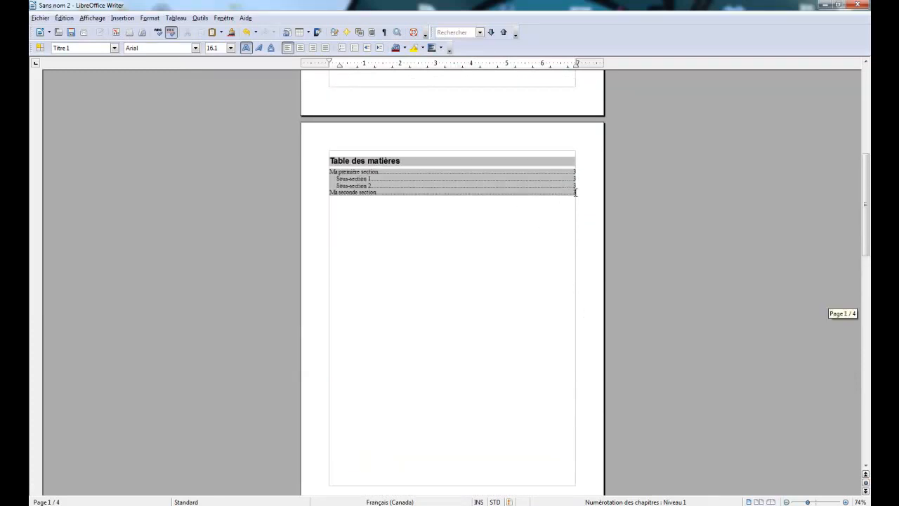
right_click(393, 180)
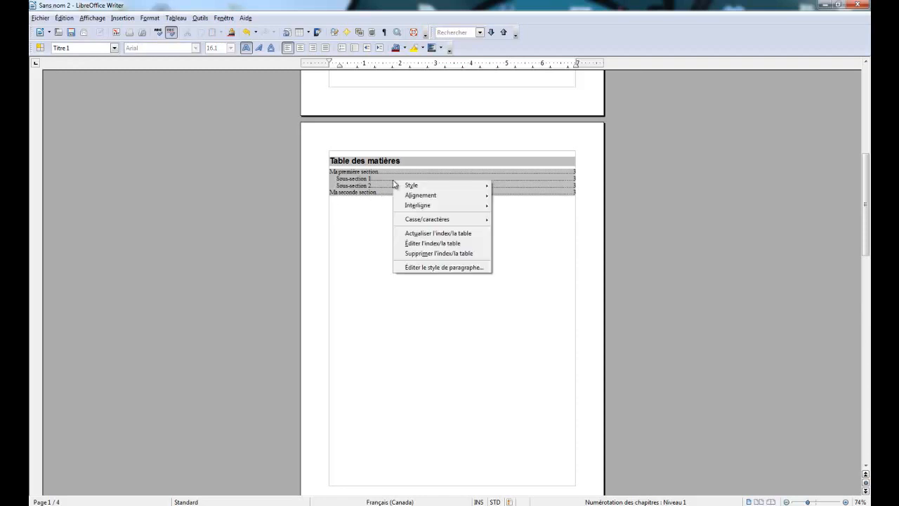
click(414, 234)
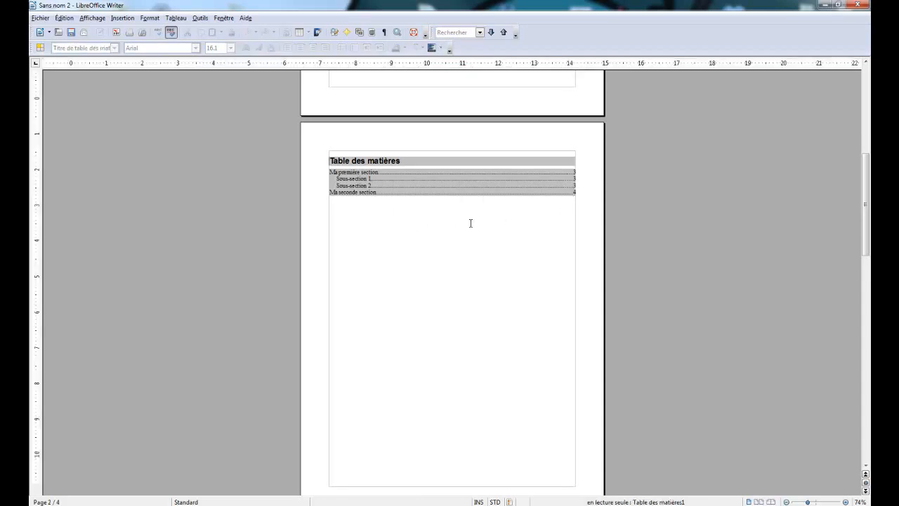
Check the updated table of contents in the print preview and return to editing
click(532, 275)
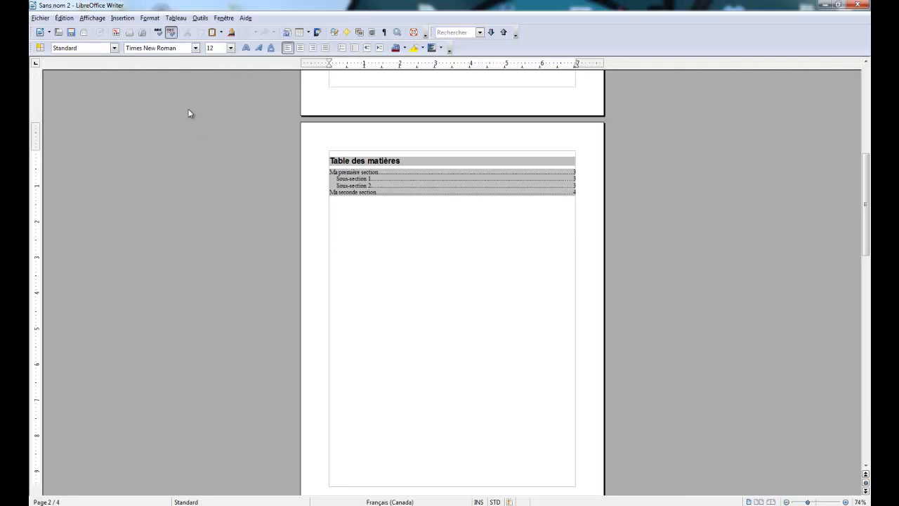
click(141, 33)
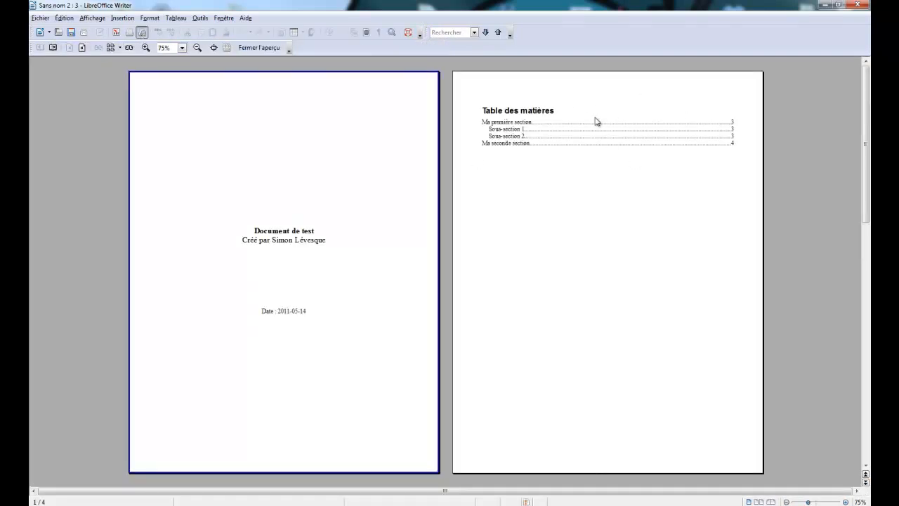
click(257, 51)
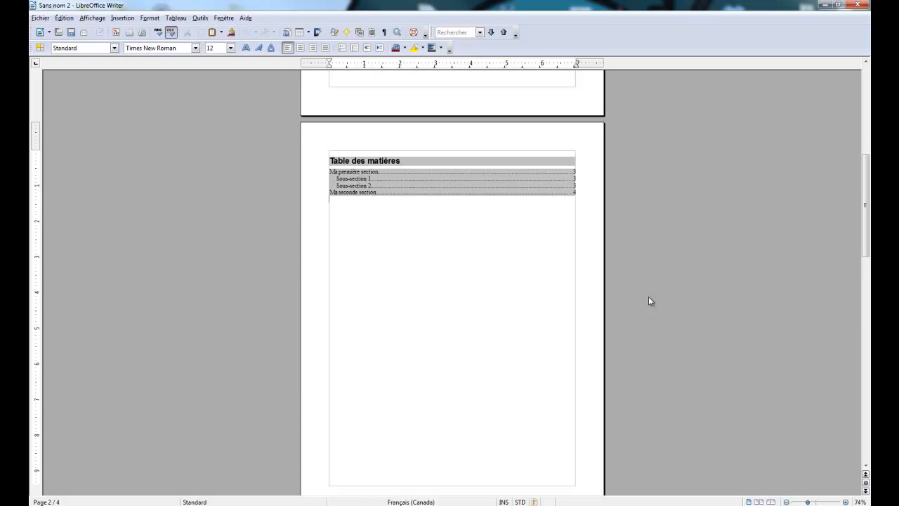
Add a header to the Standard page style from the page containing "Ma première section"
scroll(649, 296, down, 10)
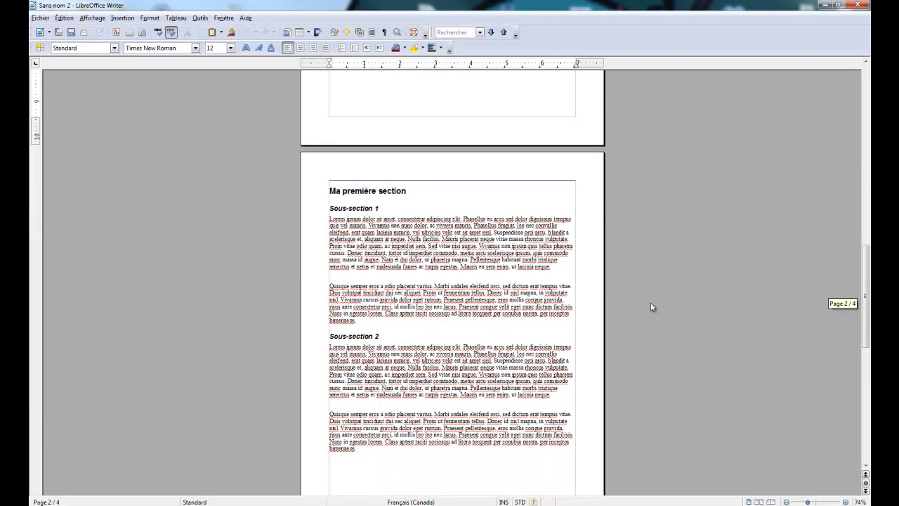
scroll(649, 305, down, 2)
scroll(649, 305, up, 1)
click(462, 229)
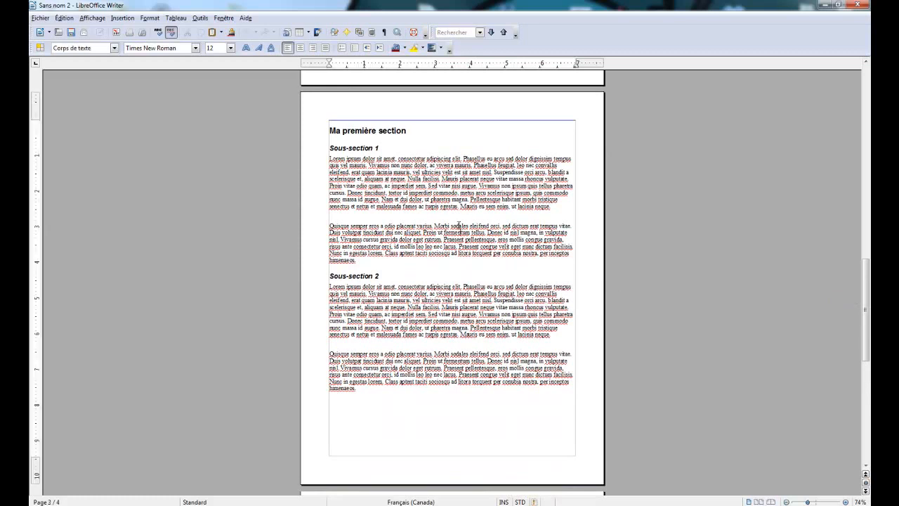
click(121, 19)
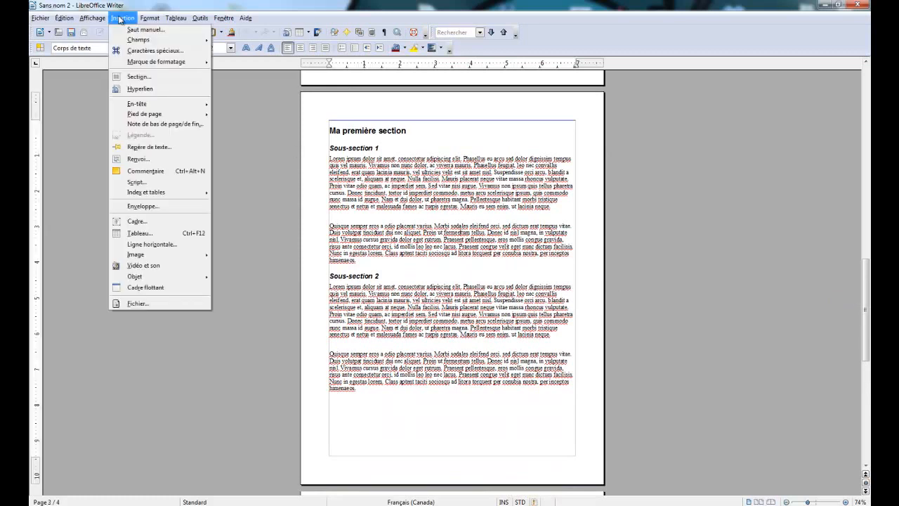
mouse_move(168, 106)
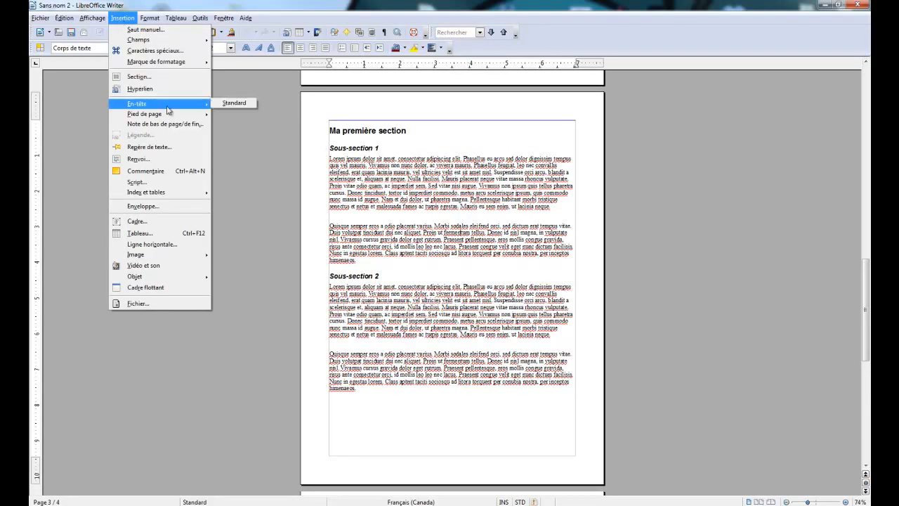
click(234, 103)
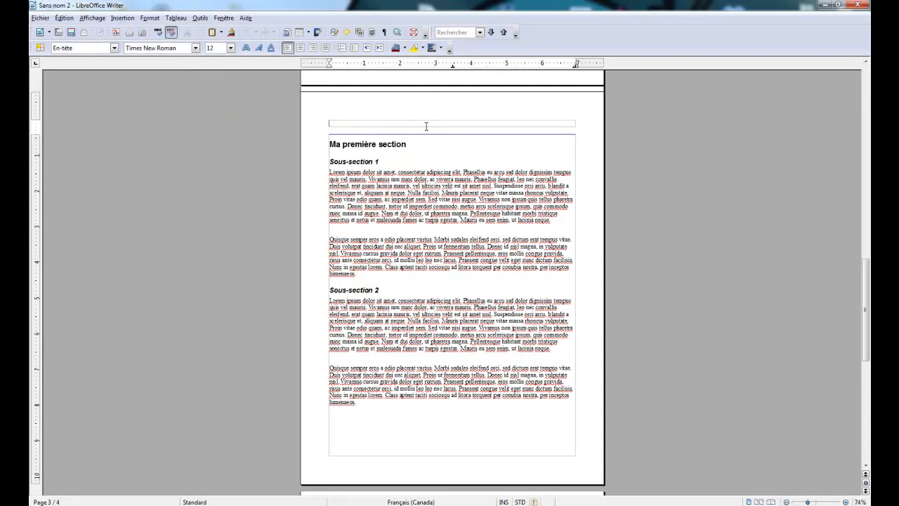
Insert a page number field in the header and align it to the right
click(118, 19)
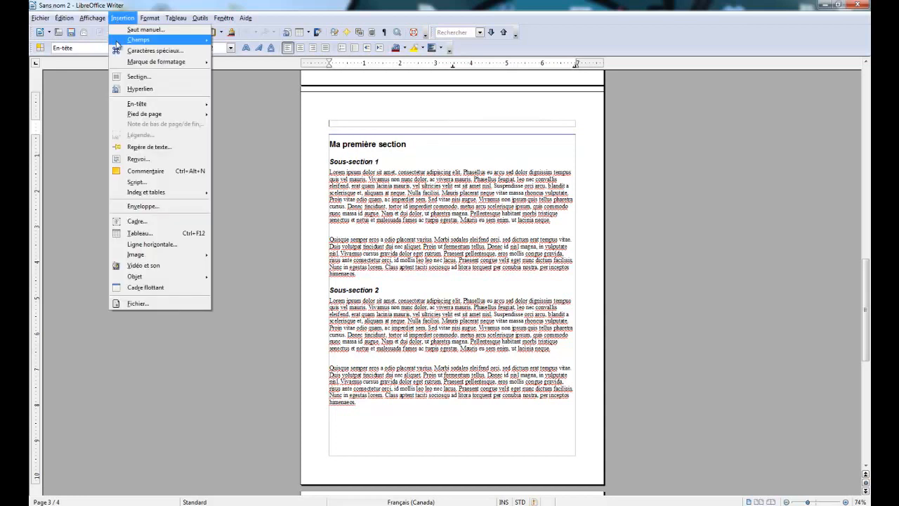
mouse_move(120, 42)
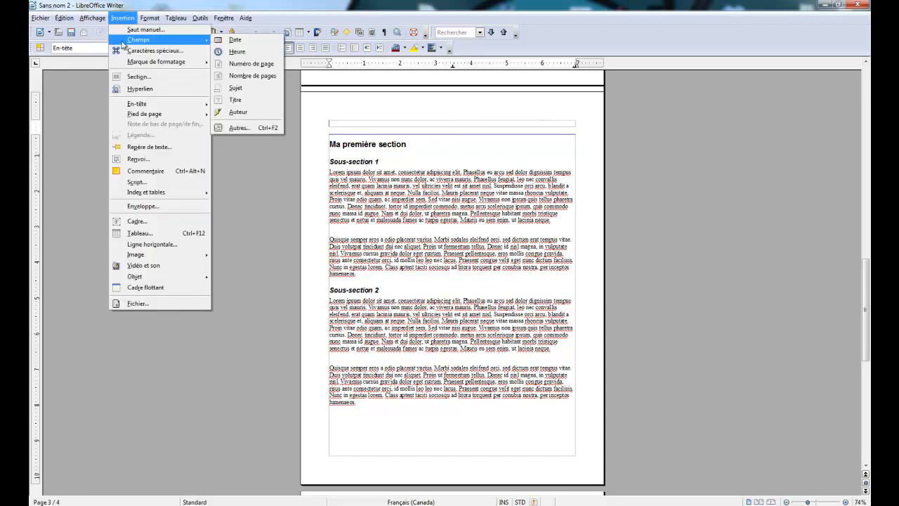
click(272, 64)
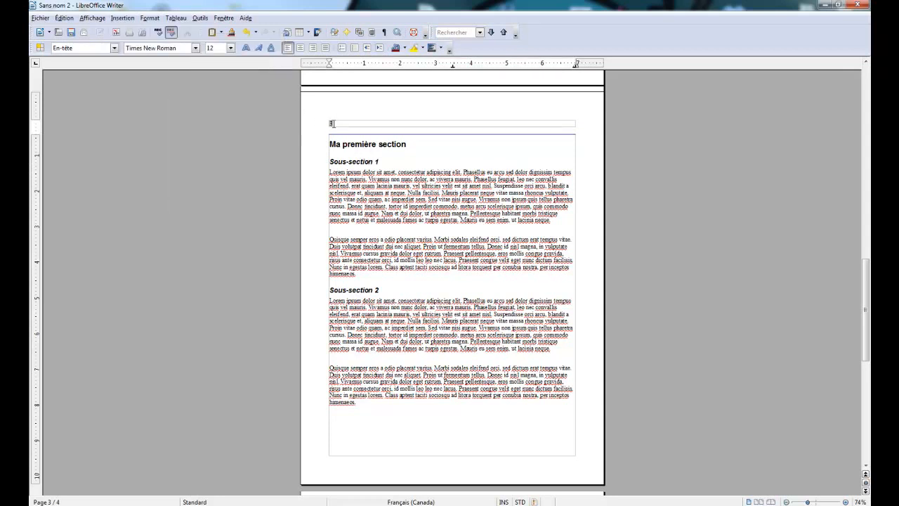
click(313, 48)
Check the header page numbers from the title page through to the third page
drag(865, 309, 823, 153)
scroll(612, 260, up, 6)
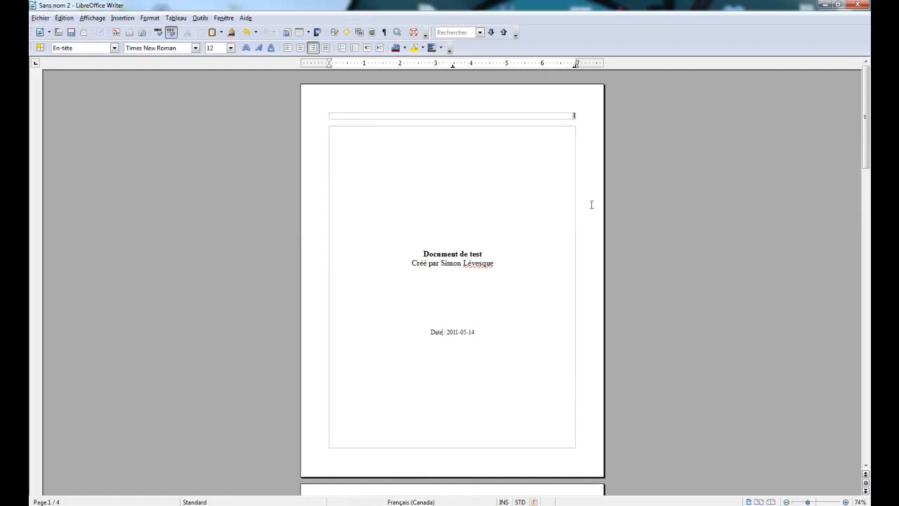
scroll(593, 203, down, 1)
scroll(591, 203, up, 1)
scroll(625, 255, down, 5)
scroll(609, 313, down, 12)
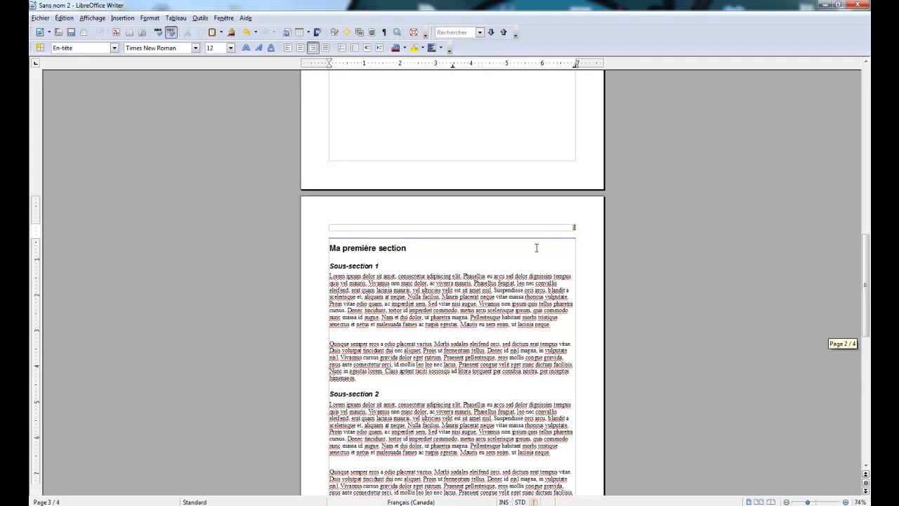
Apply the "Première page" page style to the title page
drag(865, 280, 839, 112)
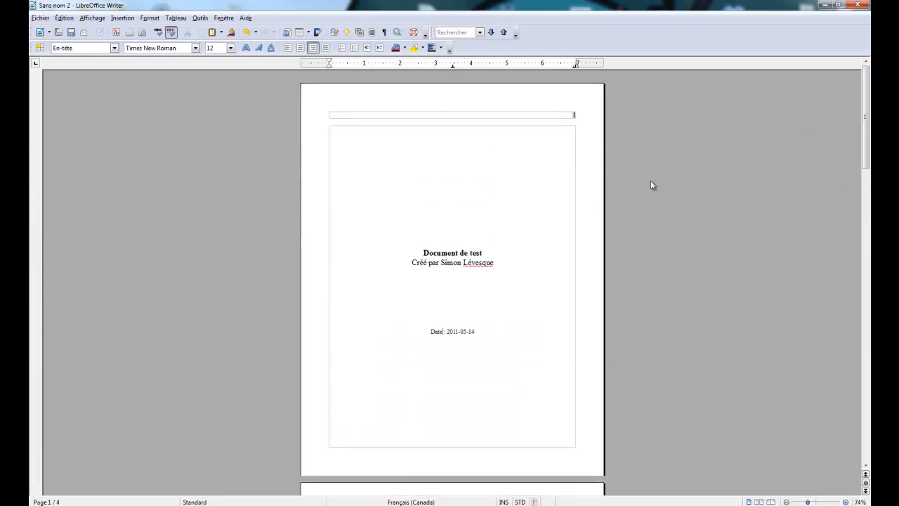
click(473, 200)
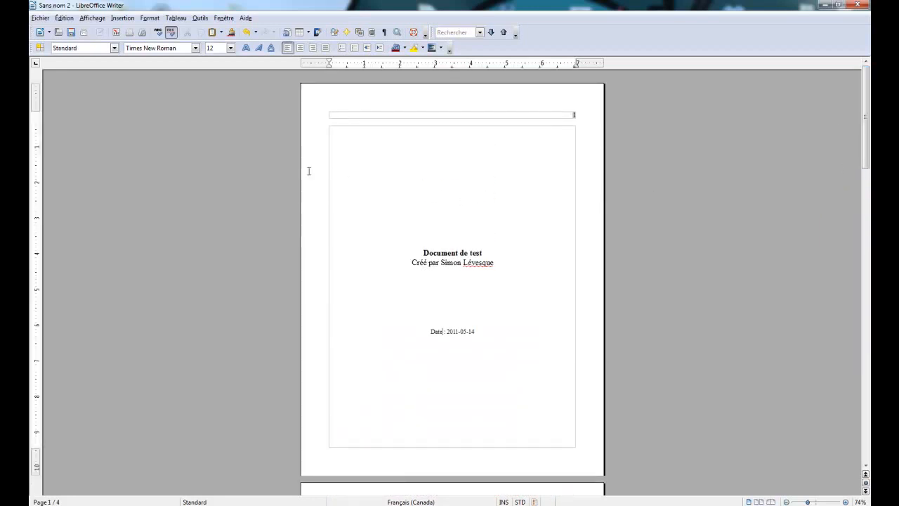
click(39, 50)
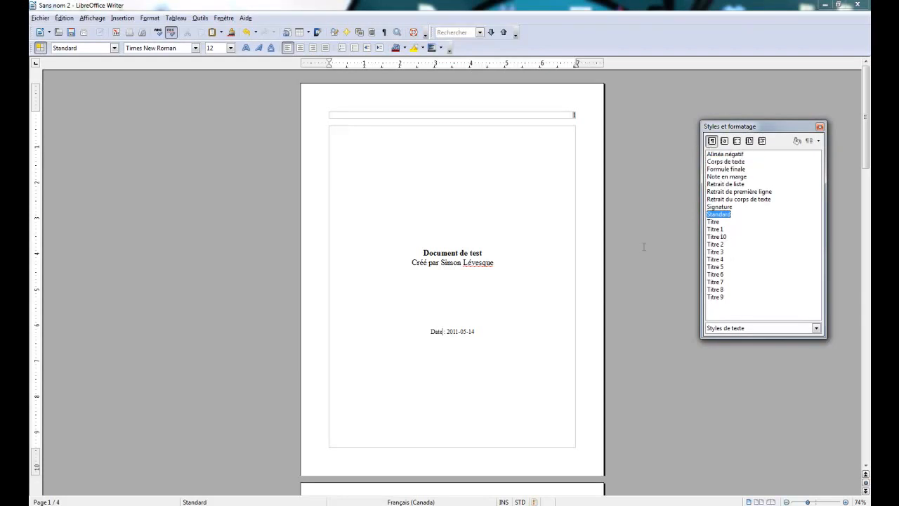
click(114, 48)
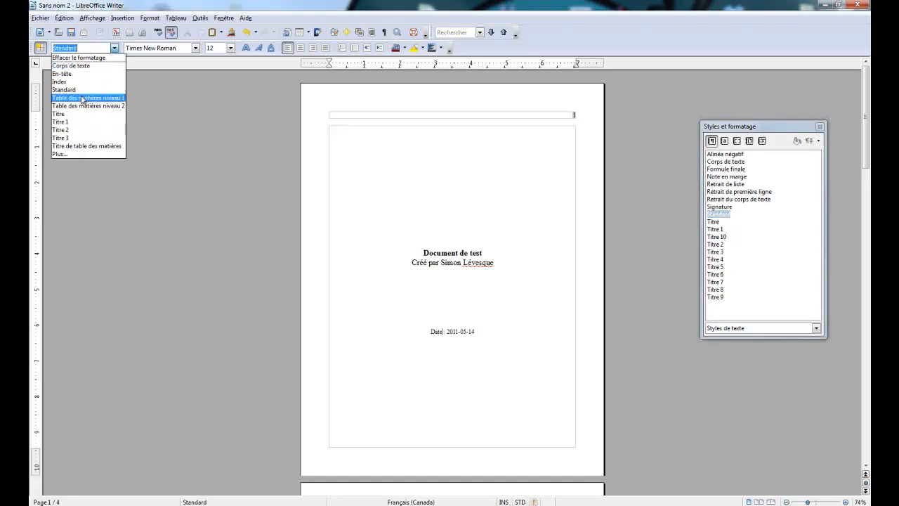
click(755, 124)
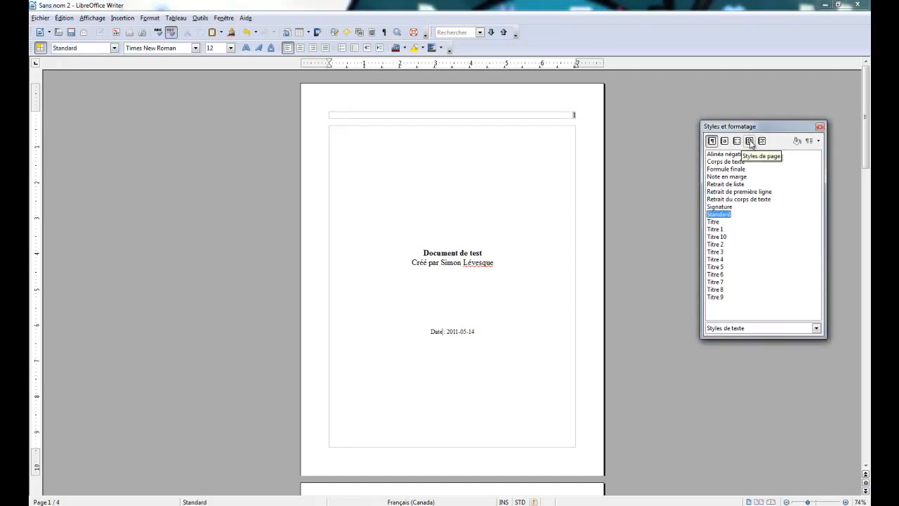
click(750, 141)
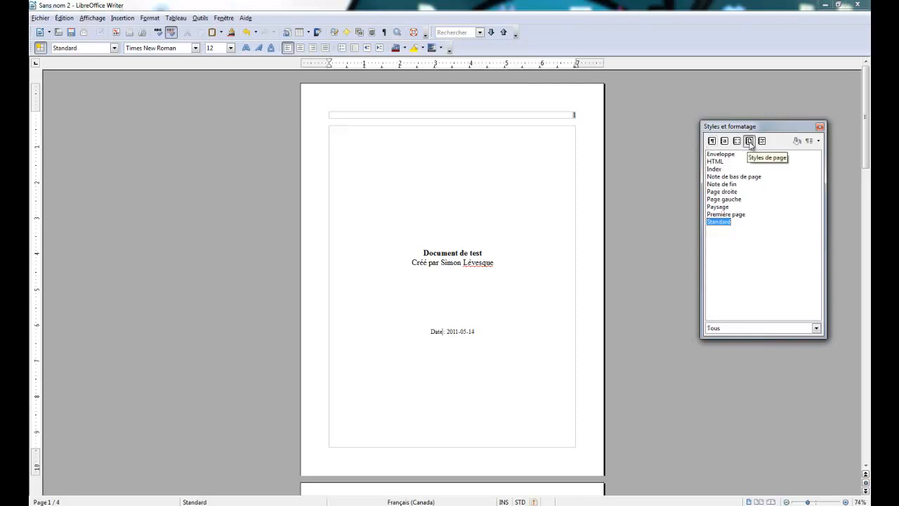
click(550, 185)
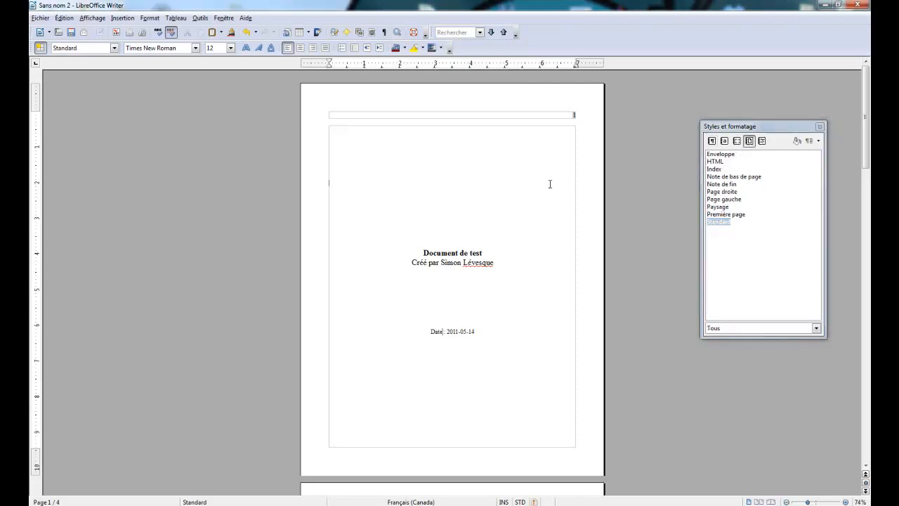
double_click(727, 214)
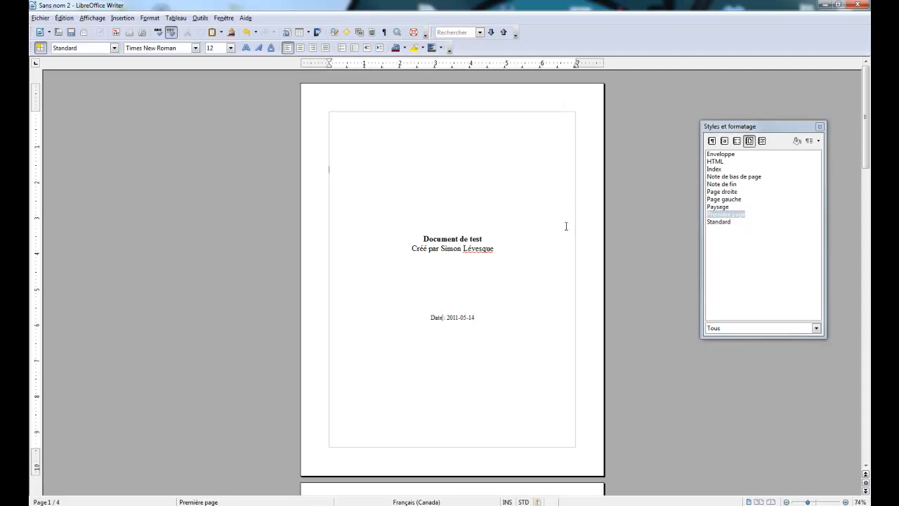
Compare the page styles used by the title page and the table of contents page
scroll(562, 218, down, 10)
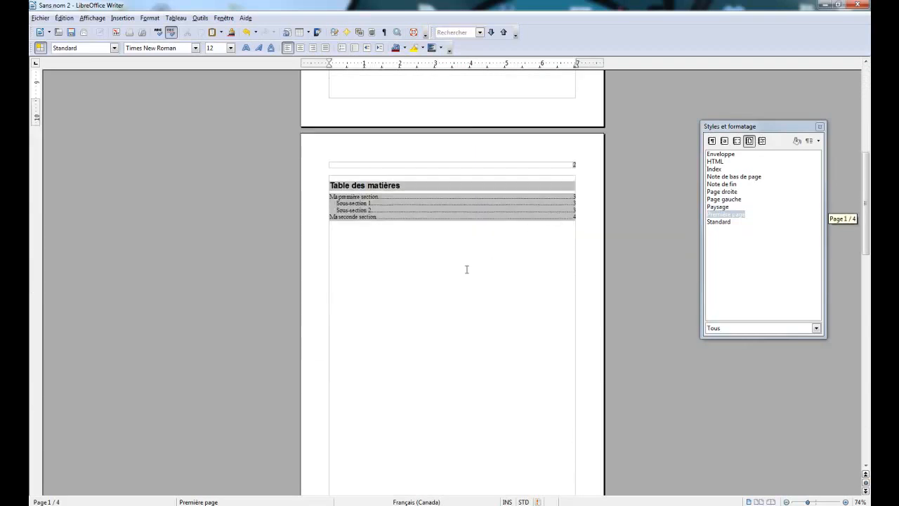
click(466, 269)
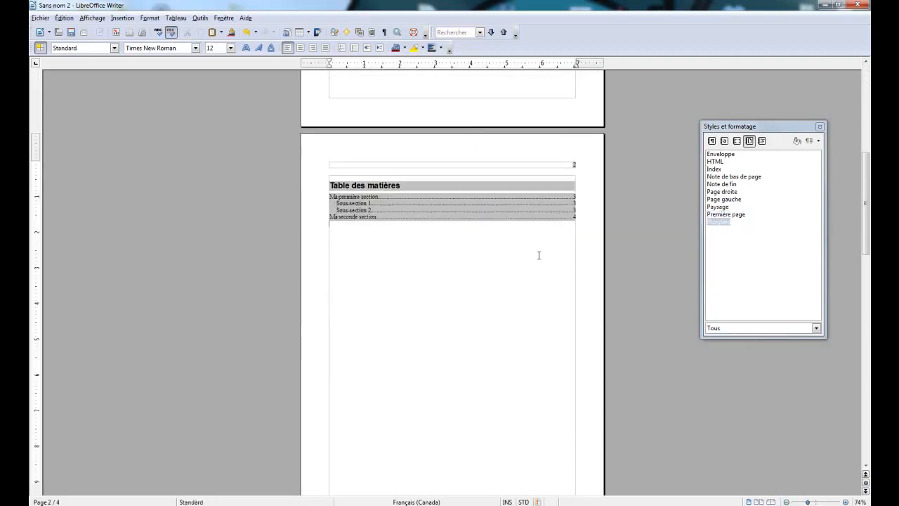
click(727, 214)
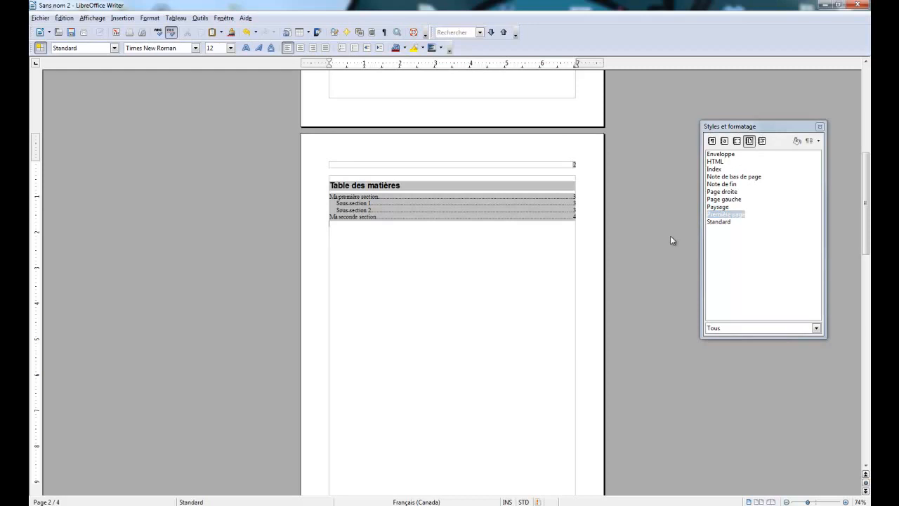
scroll(618, 196, up, 5)
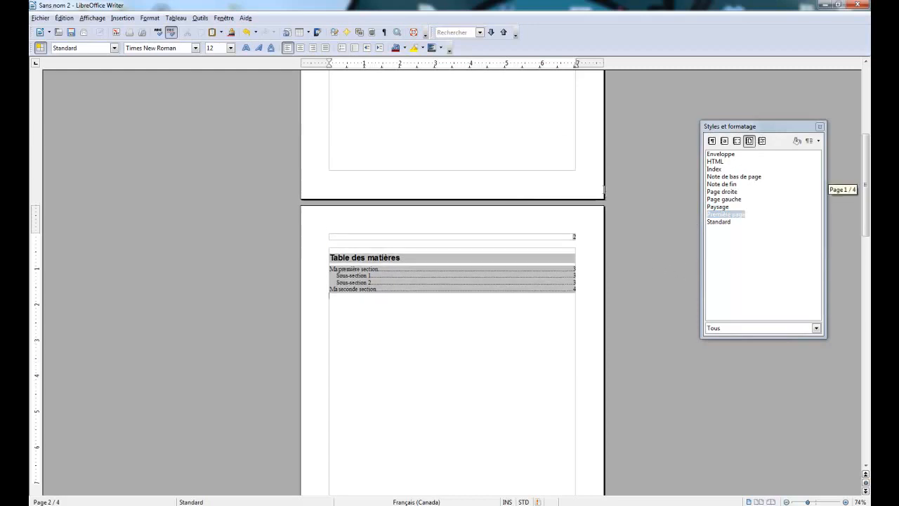
click(504, 147)
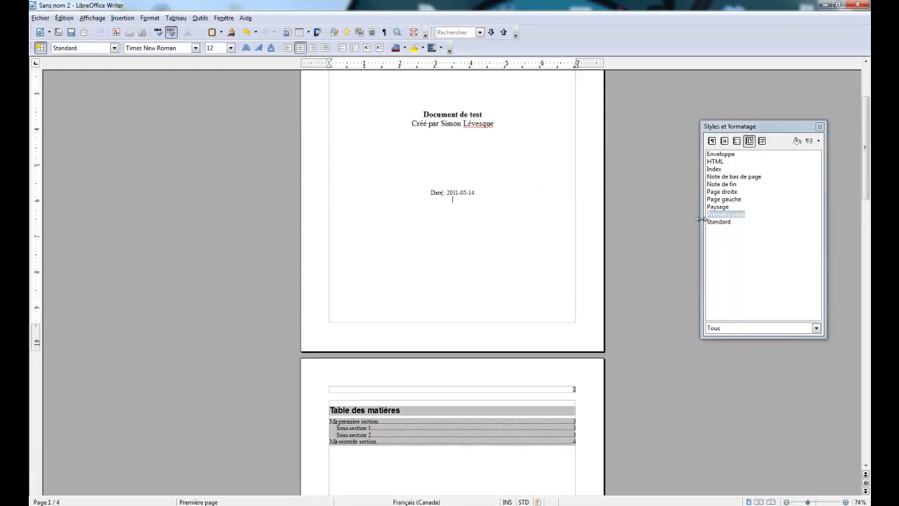
scroll(618, 278, down, 2)
click(517, 399)
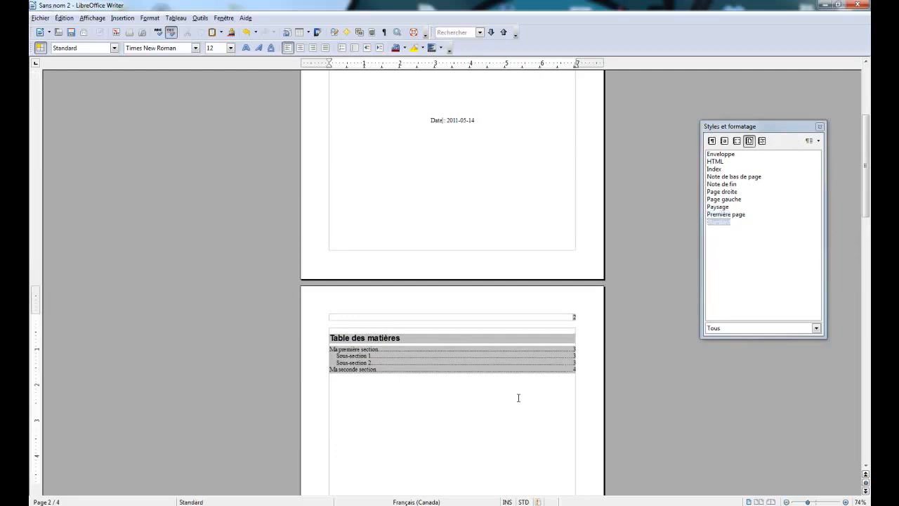
Modify the "Première page" page style so that its next style is also "Première page"
right_click(721, 215)
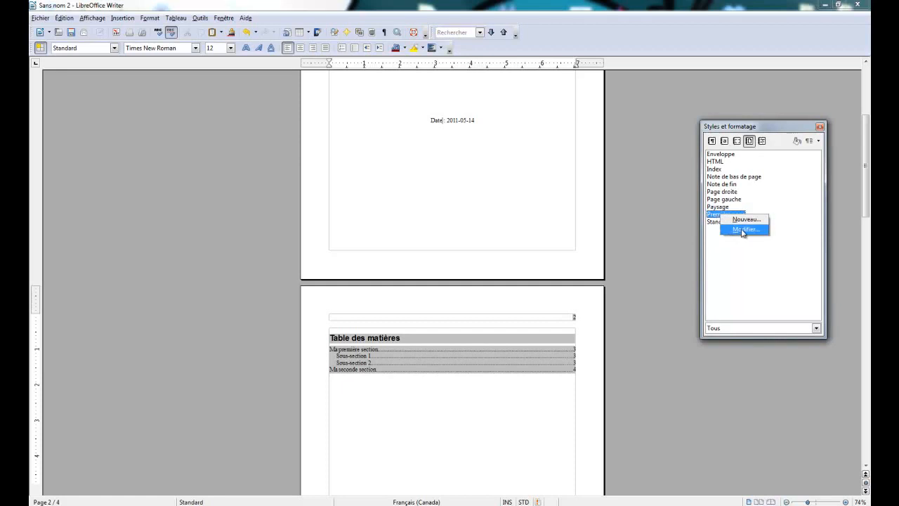
click(760, 231)
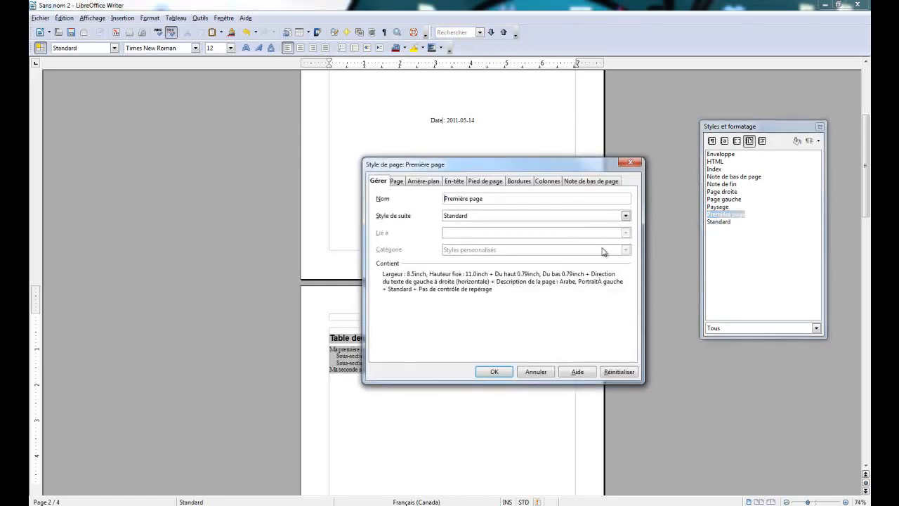
click(460, 217)
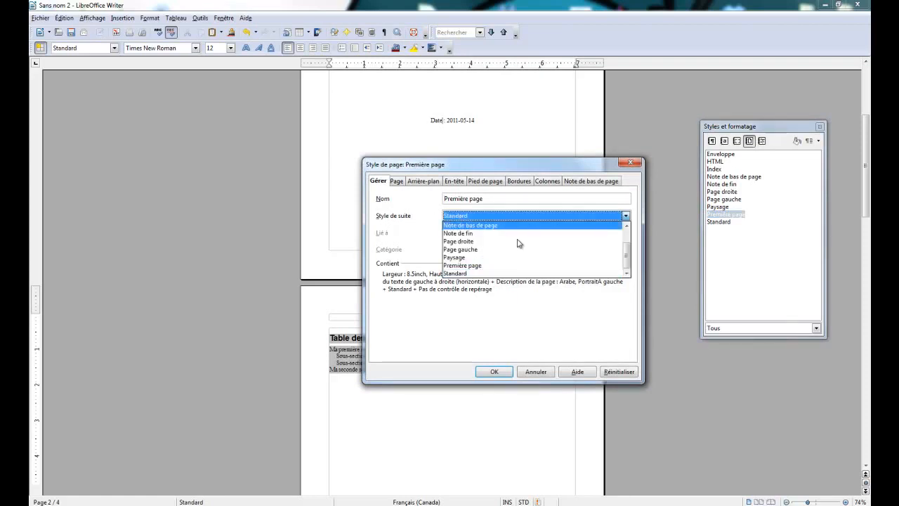
click(503, 266)
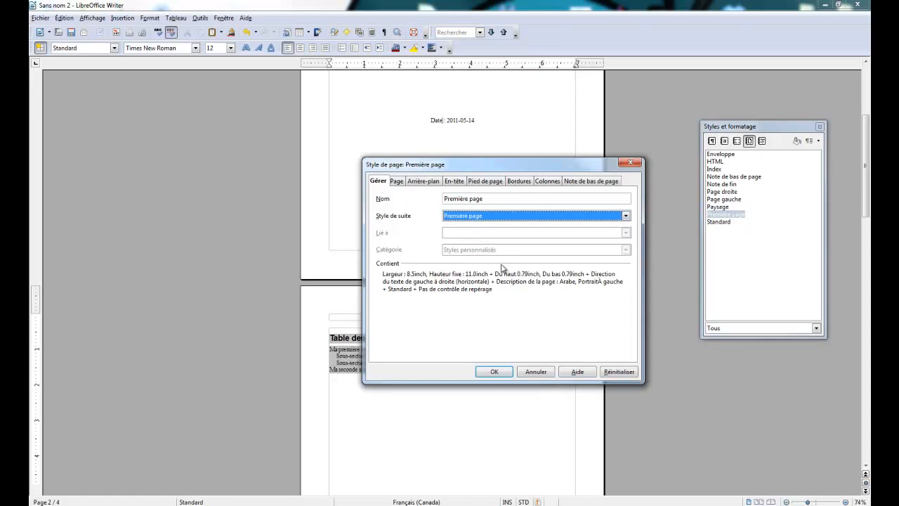
click(493, 371)
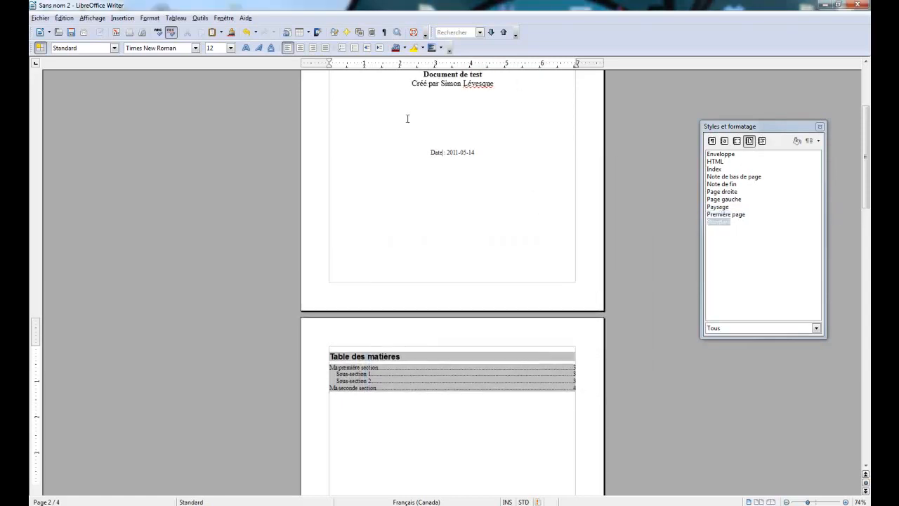
Check the page style and header on the title page, the table of contents page and the first section's page
scroll(460, 357, down, 3)
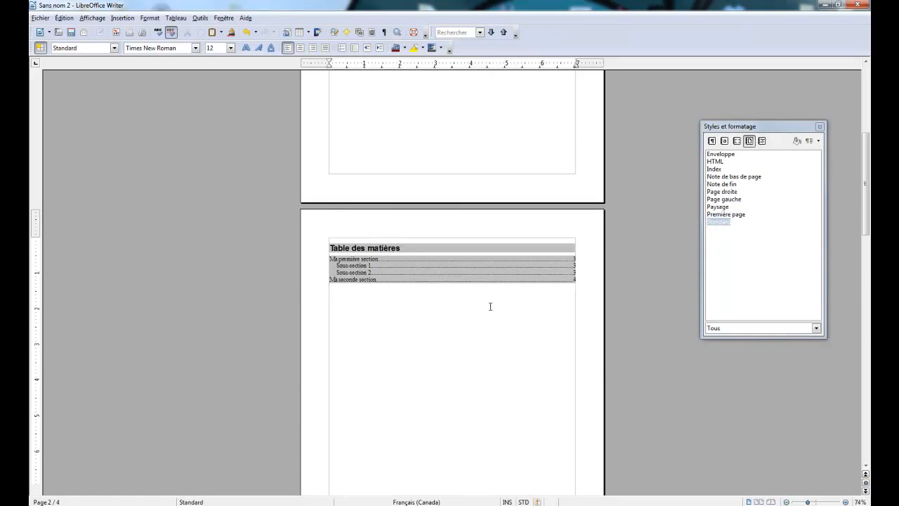
scroll(468, 159, up, 4)
click(584, 199)
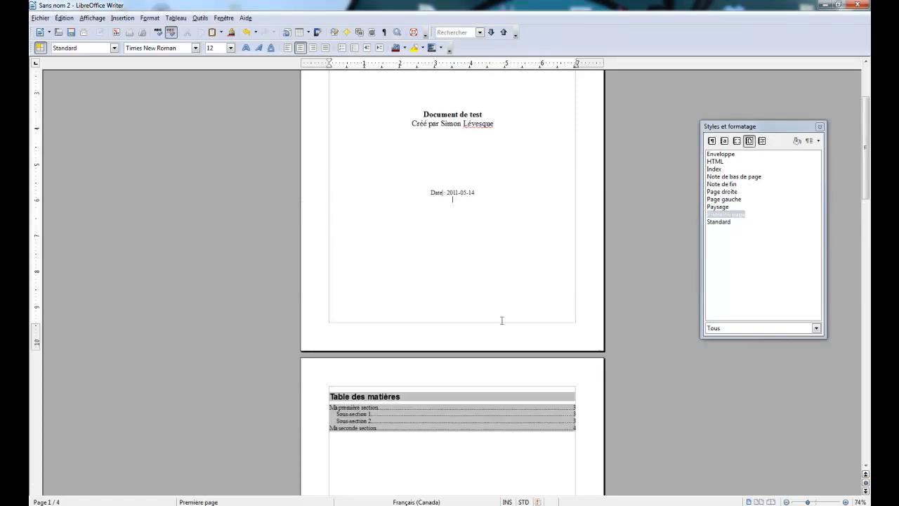
scroll(465, 390, down, 2)
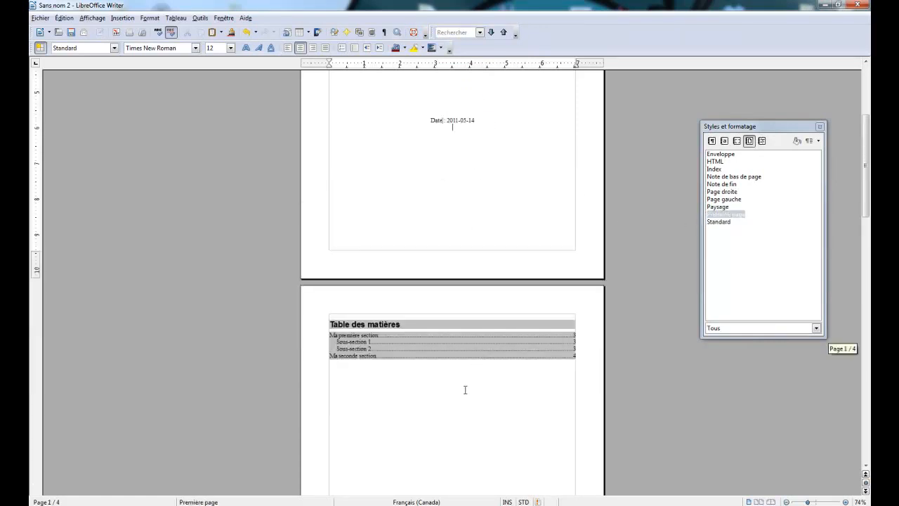
click(598, 372)
scroll(603, 378, down, 7)
scroll(603, 378, down, 4)
scroll(343, 225, down, 3)
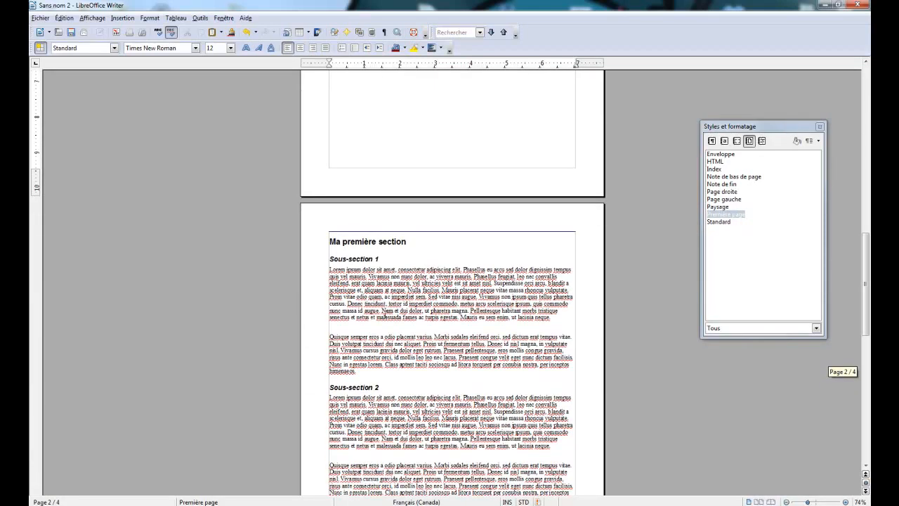
Close the style list and remove the page break before the "Ma première section" heading
click(343, 222)
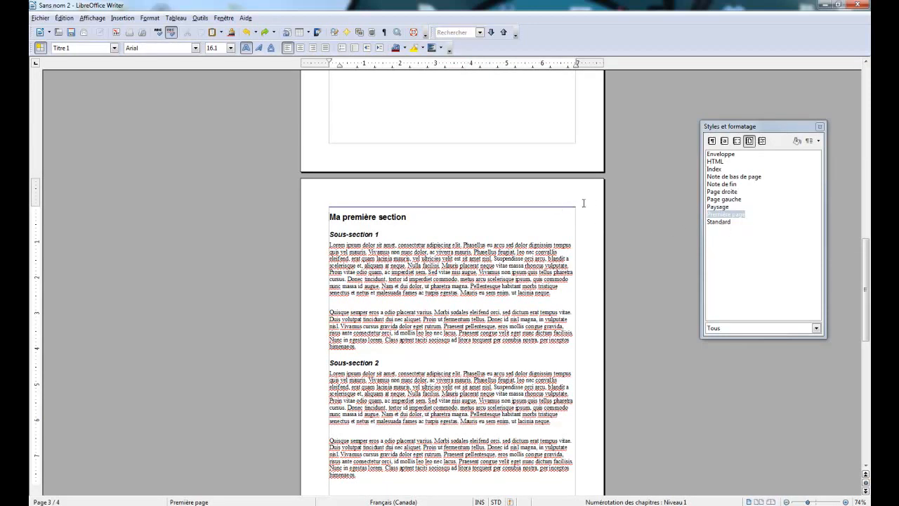
click(820, 127)
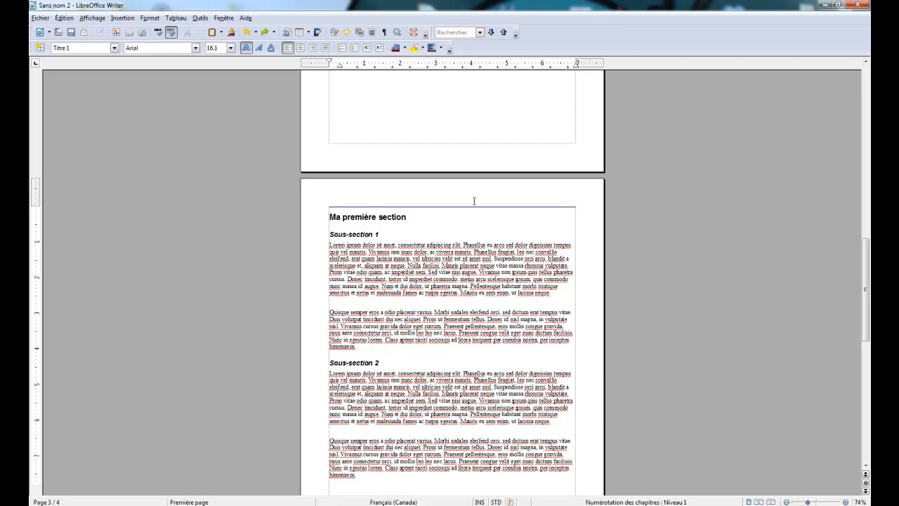
drag(338, 218, 329, 218)
key(BackSpace)
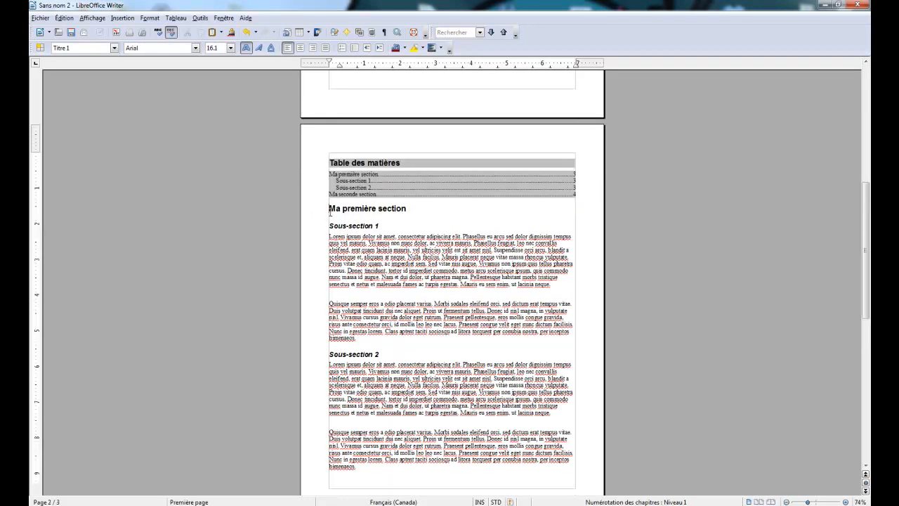
Insert a page break before "Ma première section" with the Standard page style and page numbering restarting at 1
click(117, 20)
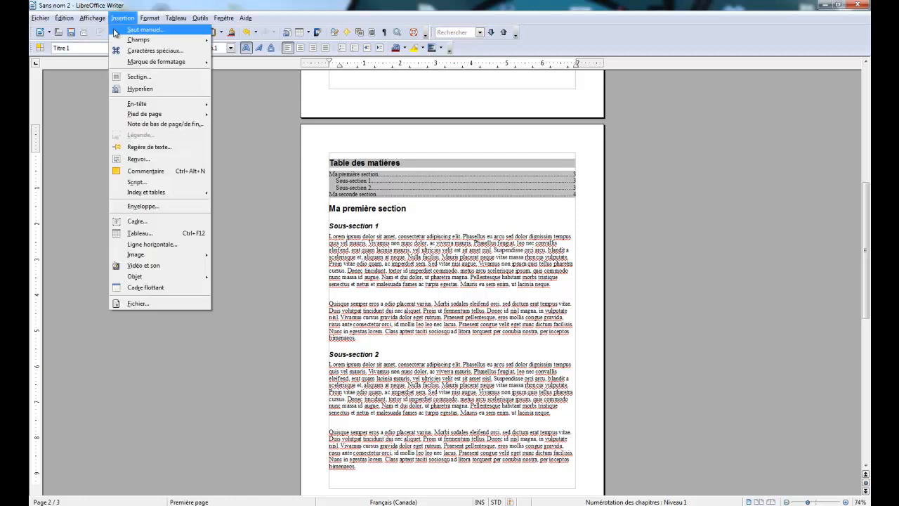
click(118, 31)
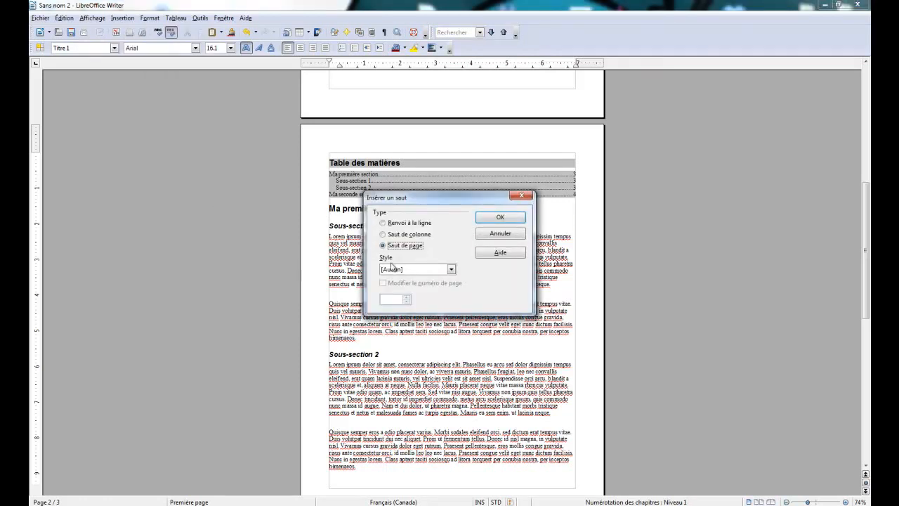
click(452, 270)
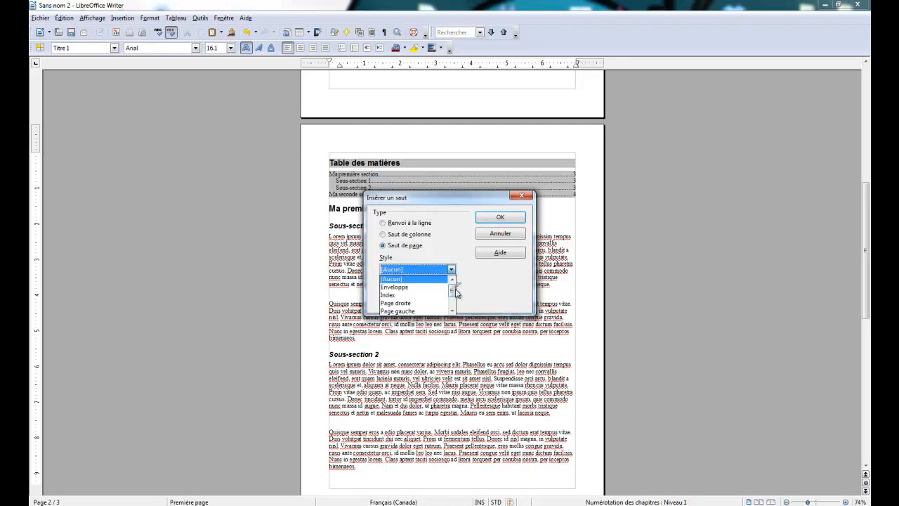
scroll(456, 296, down, 2)
click(440, 310)
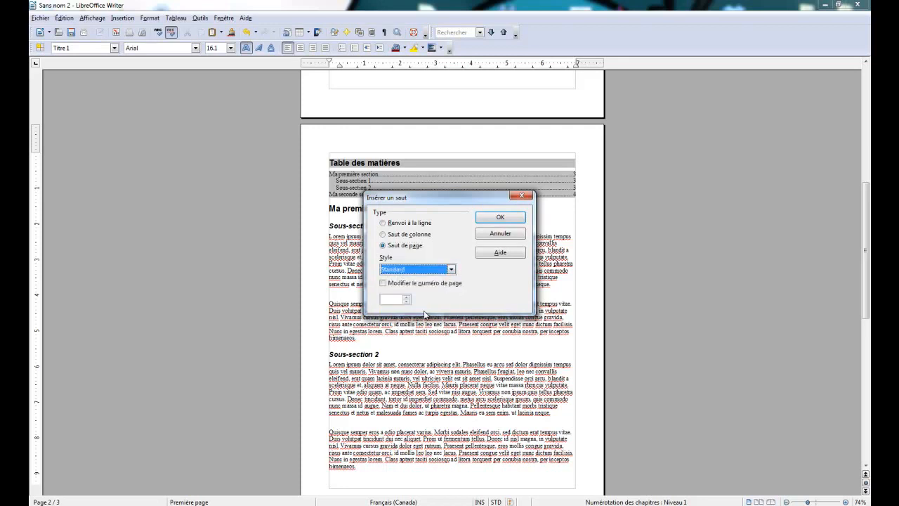
click(411, 284)
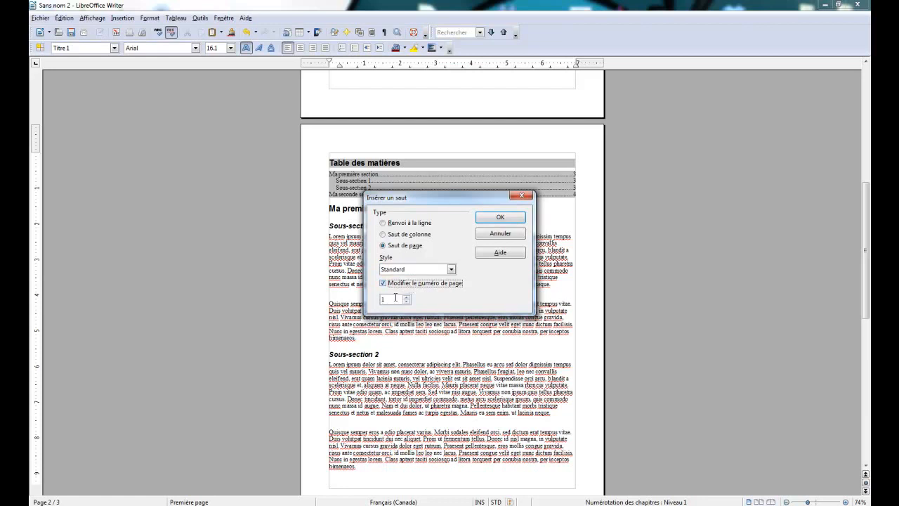
click(498, 219)
Check the header page numbering on the first section's page, the title page and the table of contents page
scroll(529, 362, down, 3)
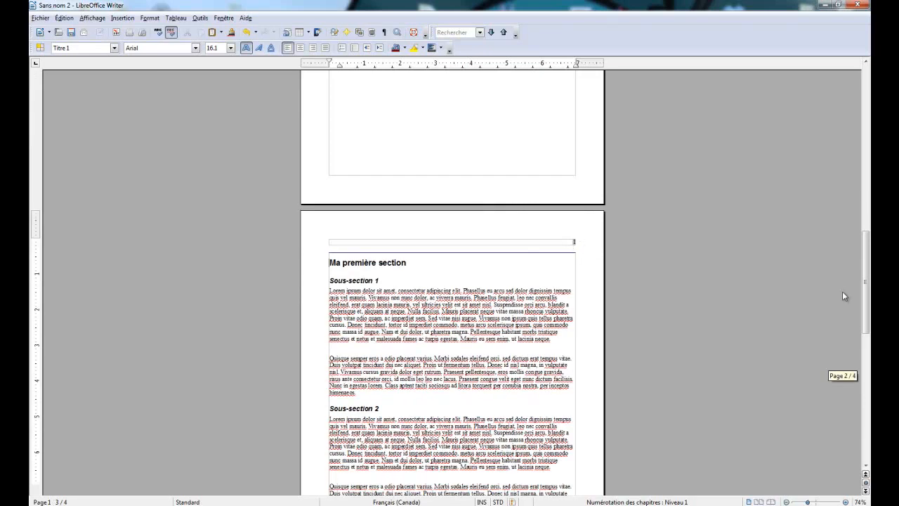
drag(867, 281, 836, 154)
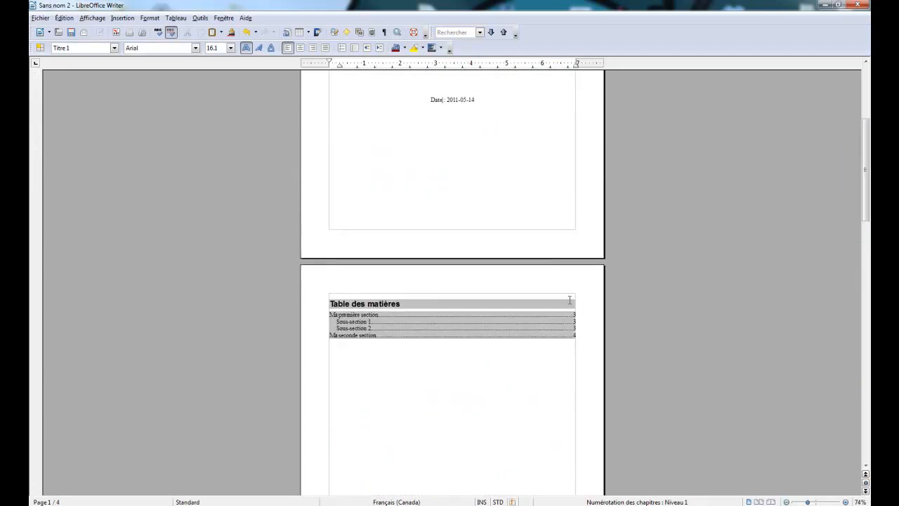
scroll(628, 281, up, 5)
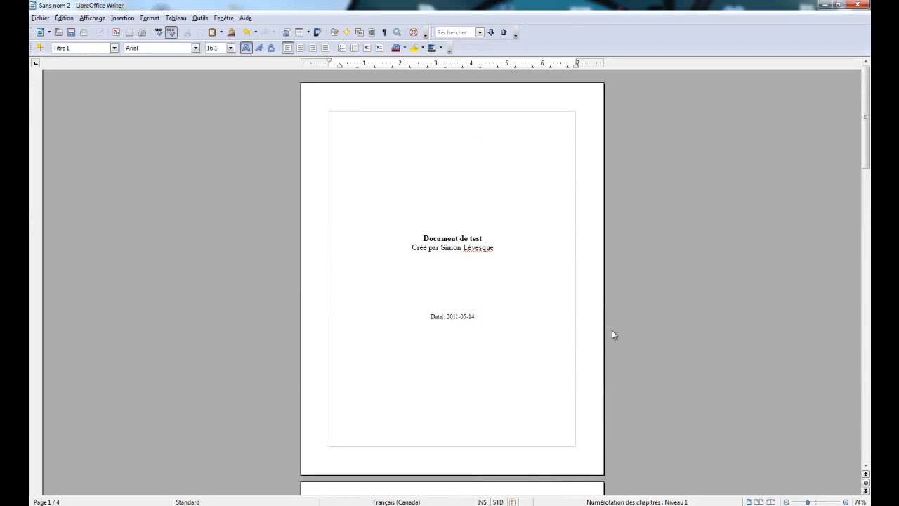
scroll(610, 321, down, 5)
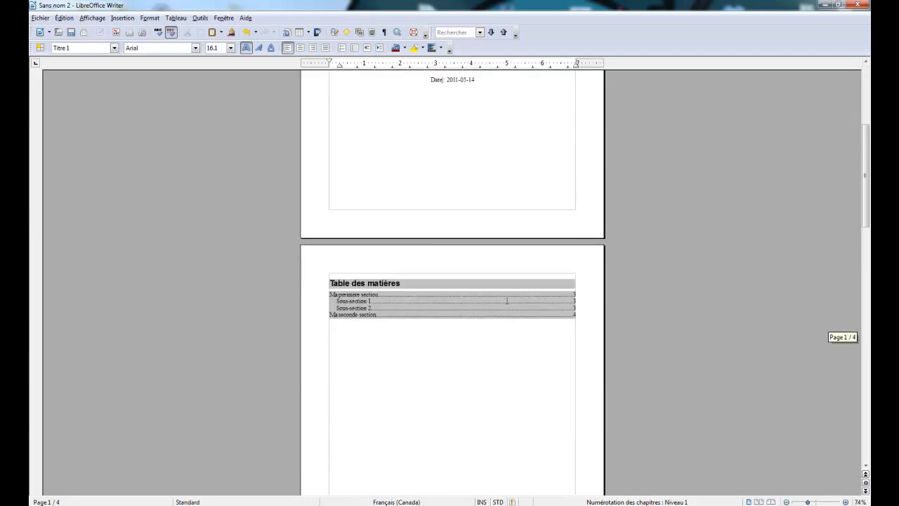
Update the table of contents so its page numbers match the restarted numbering
right_click(498, 301)
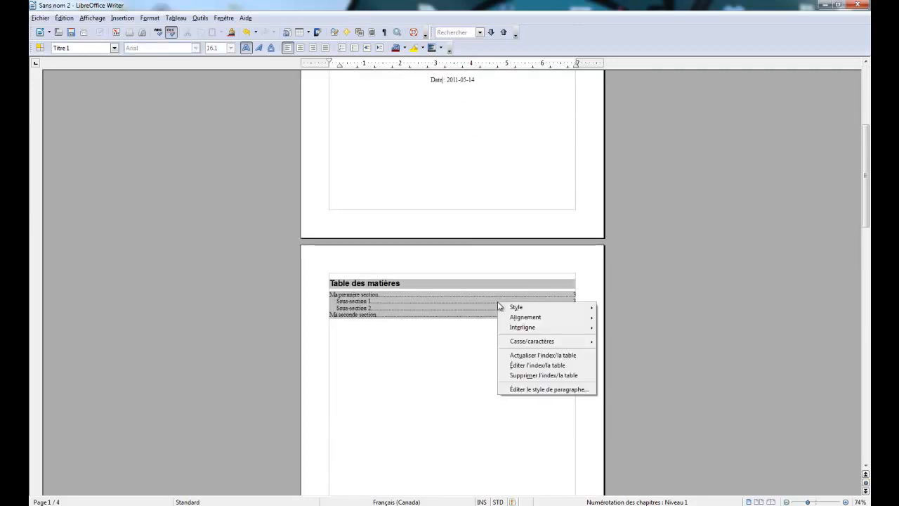
click(520, 354)
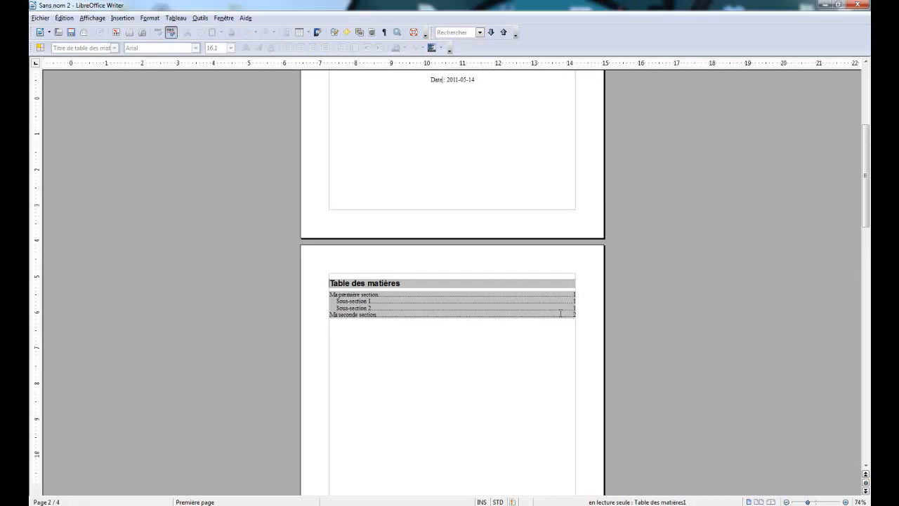
Save the document to the Desktop as "Sans nom 2.odt" in ODF text format
click(70, 35)
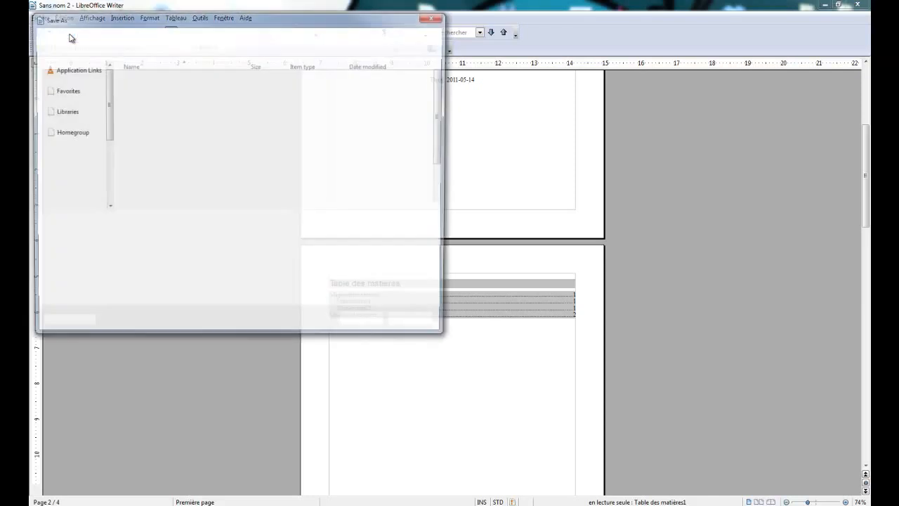
click(74, 104)
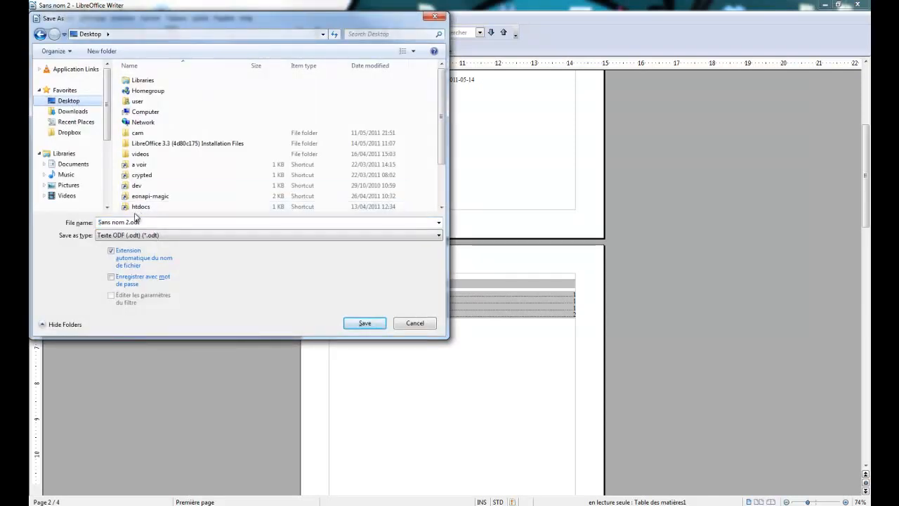
click(365, 324)
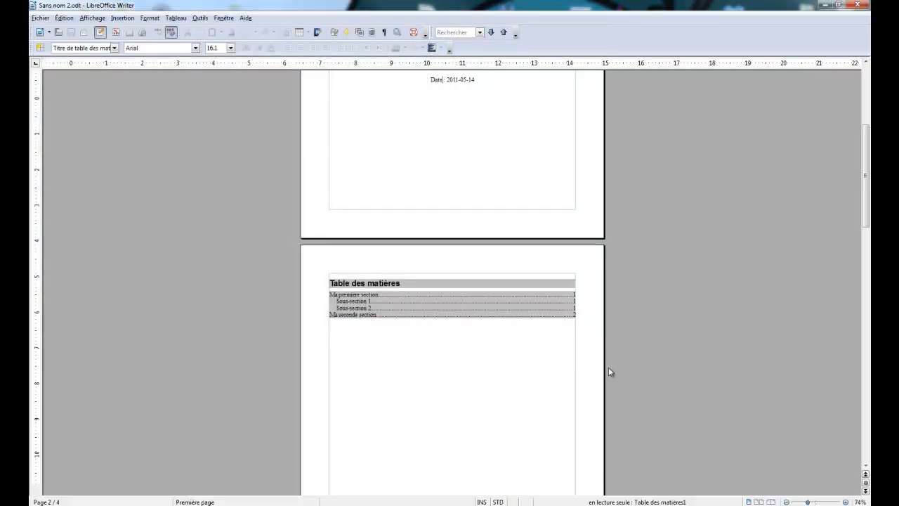
Check the first section's header page number at 100% zoom and review the whole document in print preview
scroll(608, 367, down, 15)
scroll(613, 378, down, 1)
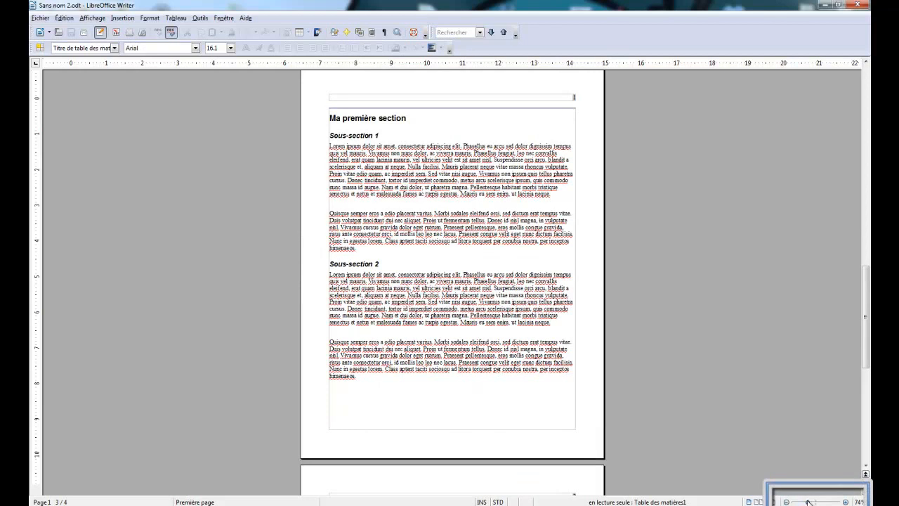
drag(808, 502, 815, 502)
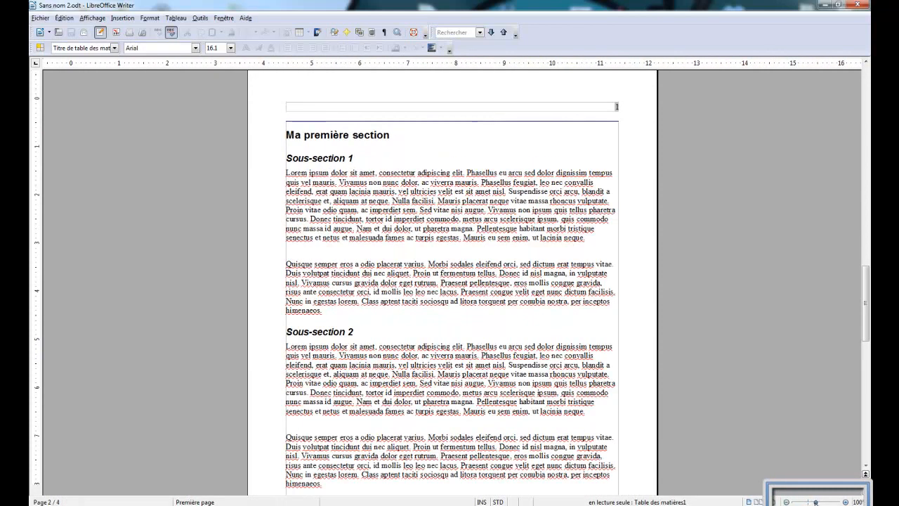
scroll(843, 301, up, 2)
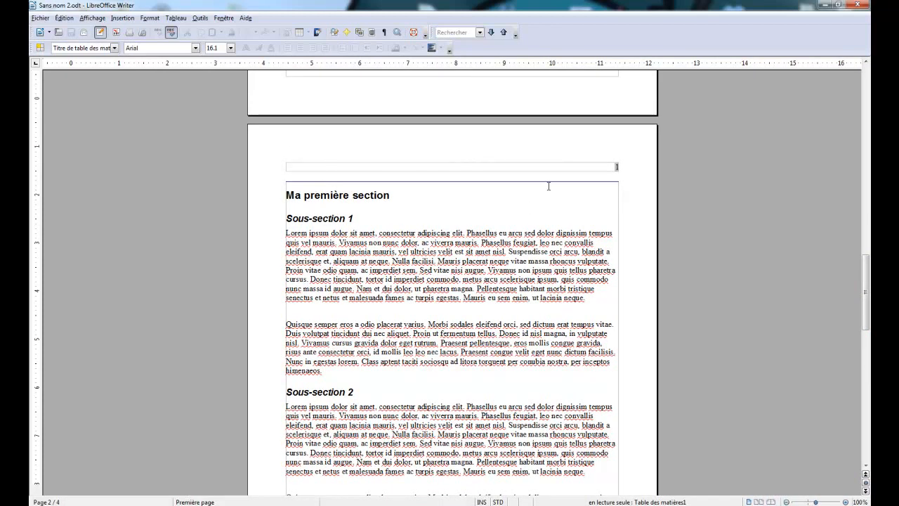
click(141, 32)
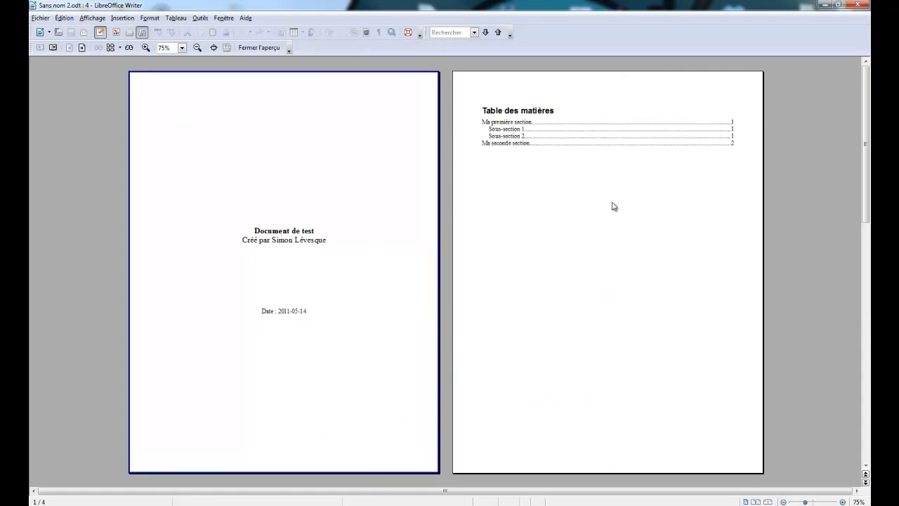
drag(864, 171, 860, 410)
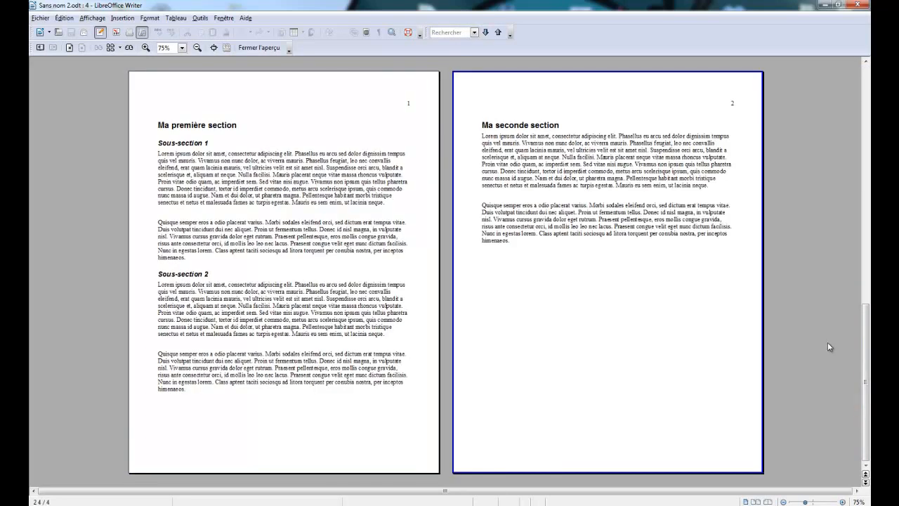